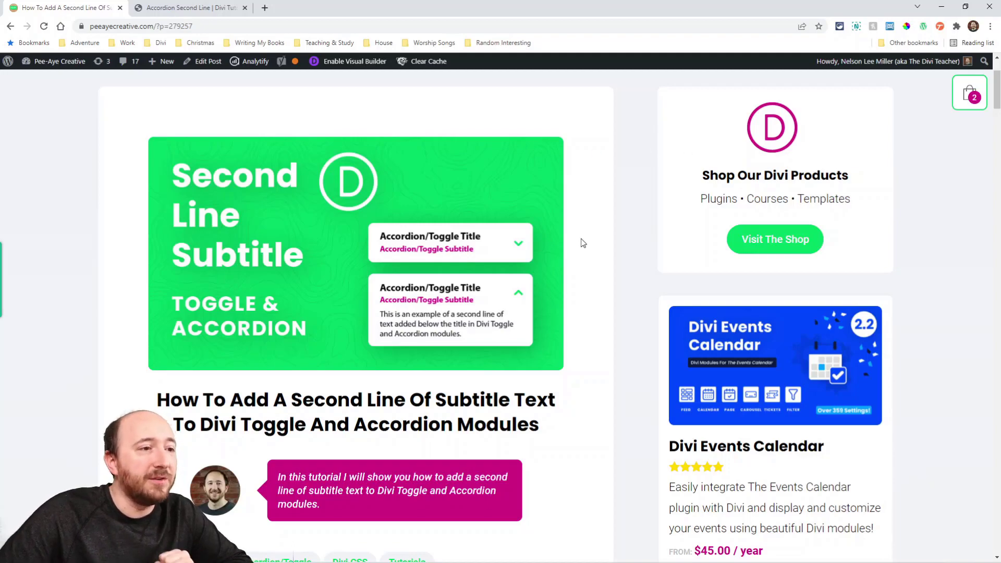
Scroll the tutorial to the custom CSS class step and select the class name pa-toggle-second-line-1.
{"action": "scroll", "coordinate": [584, 242], "scroll_direction": "down", "scroll_amount": 7}
{"action": "scroll", "coordinate": [590, 266], "scroll_direction": "down", "scroll_amount": 7}
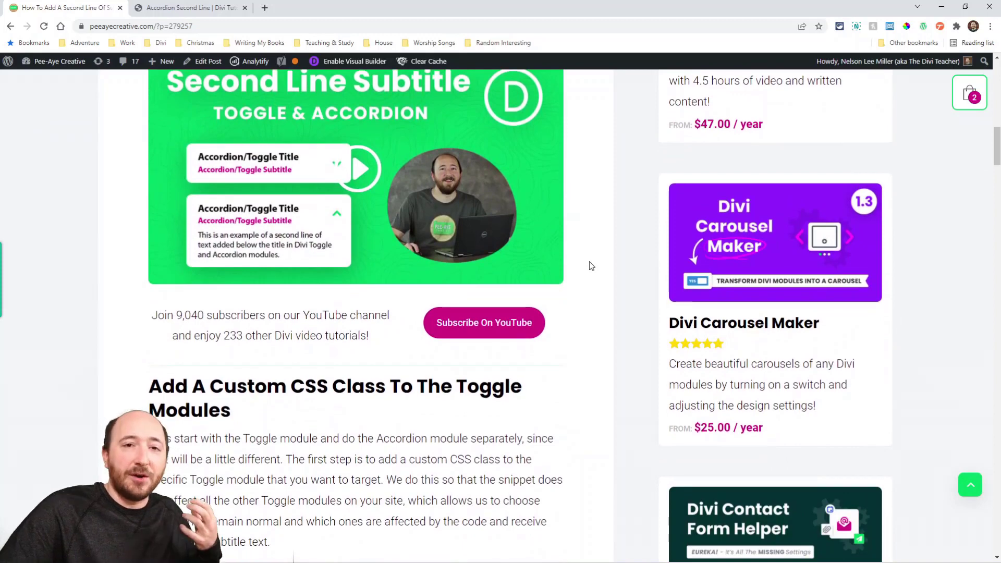
{"action": "scroll", "coordinate": [590, 266], "scroll_direction": "down", "scroll_amount": 4}
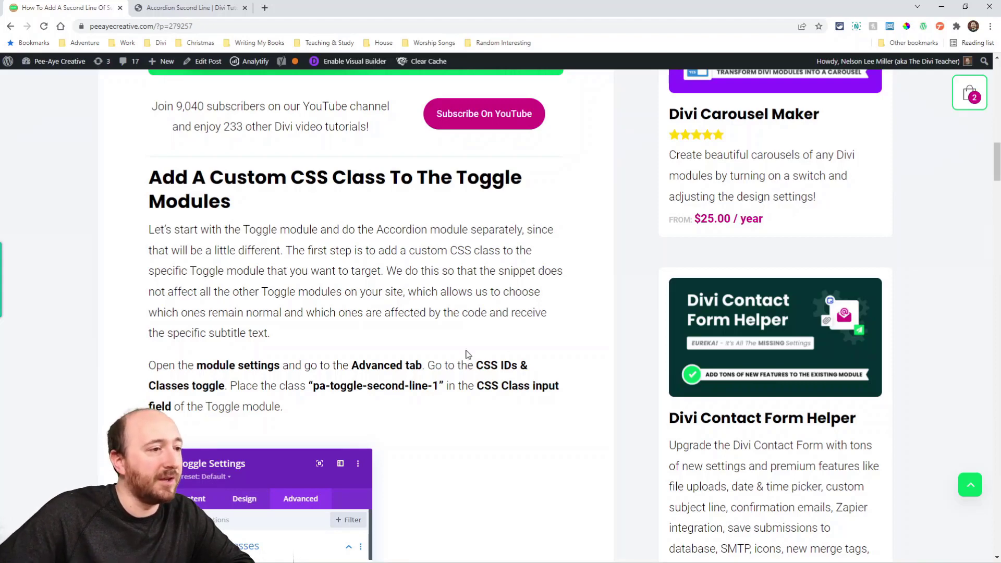
{"action": "scroll", "coordinate": [406, 353], "scroll_direction": "down", "scroll_amount": 2}
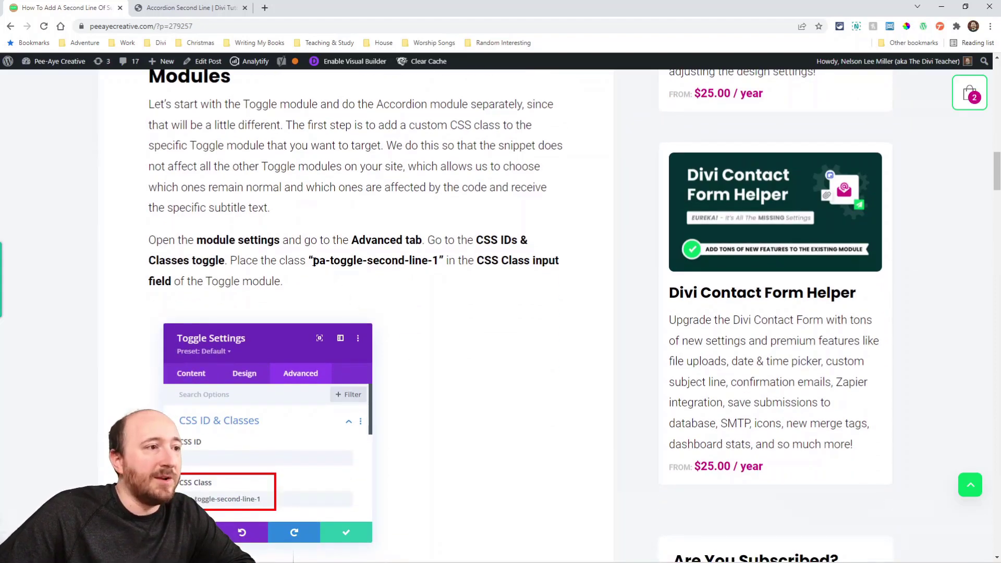
{"action": "left_click_drag", "start_coordinate": [313, 260], "coordinate": [438, 262]}
{"action": "key", "text": "ctrl+c"}
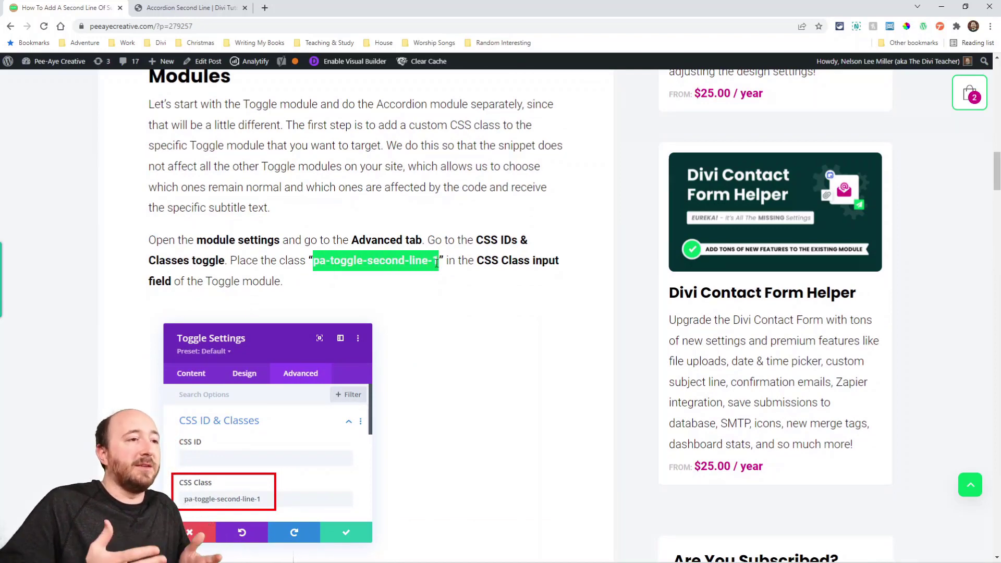
Paste pa-toggle-second-line-1 into the Toggle module's Advanced CSS Class field and save the settings.
{"action": "left_click", "coordinate": [191, 8]}
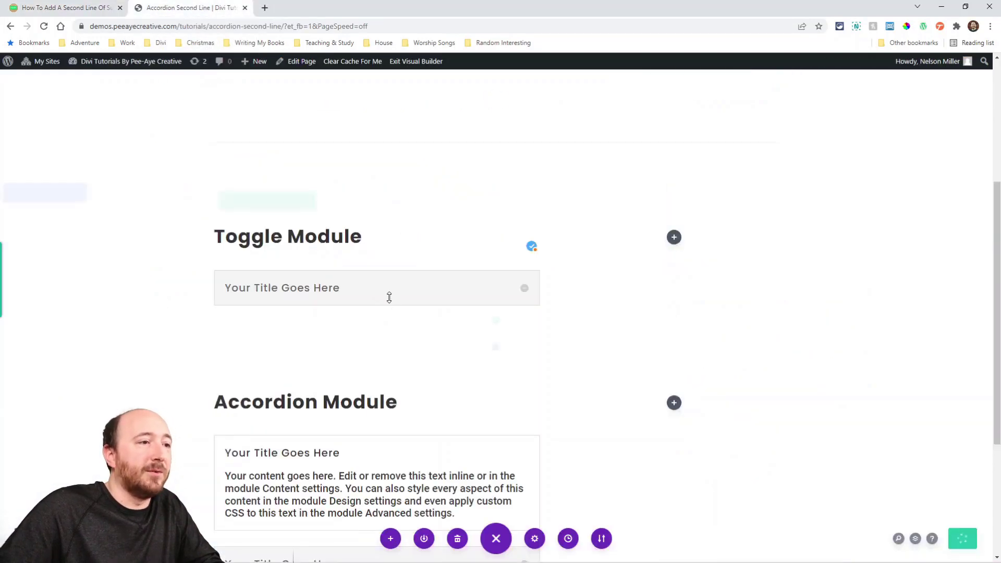
{"action": "left_click", "coordinate": [364, 280]}
{"action": "left_click", "coordinate": [712, 142]}
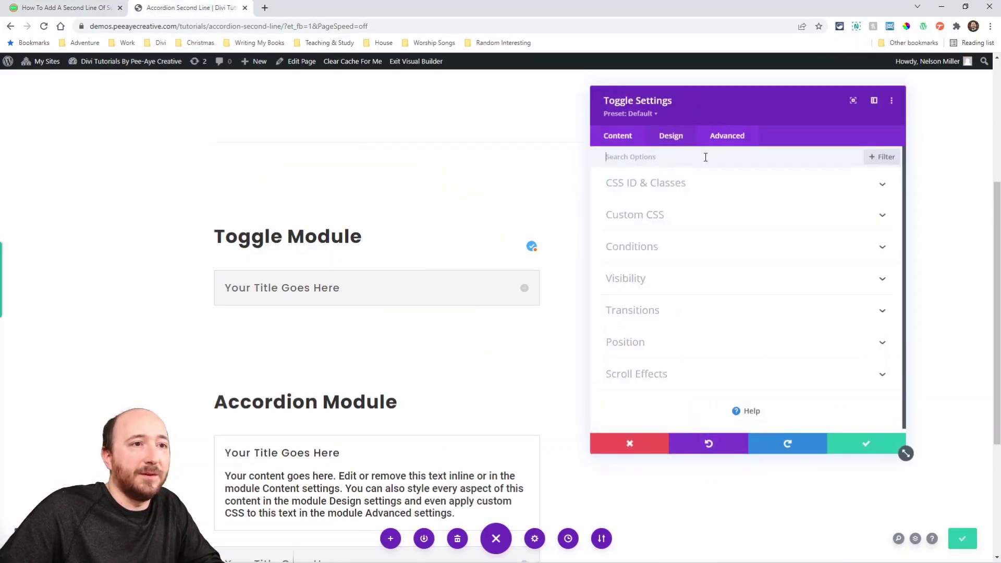
{"action": "left_click", "coordinate": [648, 261]}
{"action": "key", "text": "ctrl+v"}
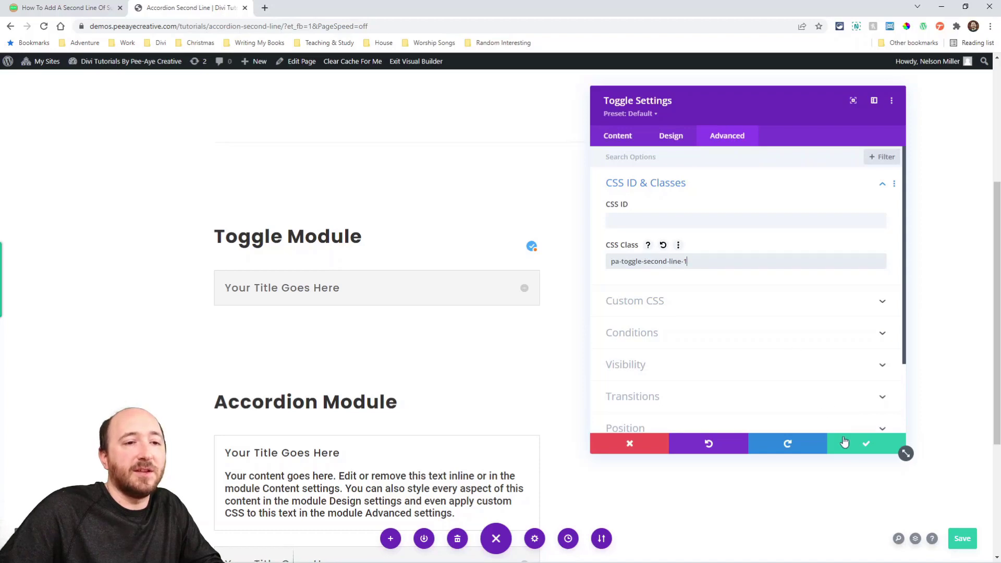
{"action": "left_click", "coordinate": [863, 447]}
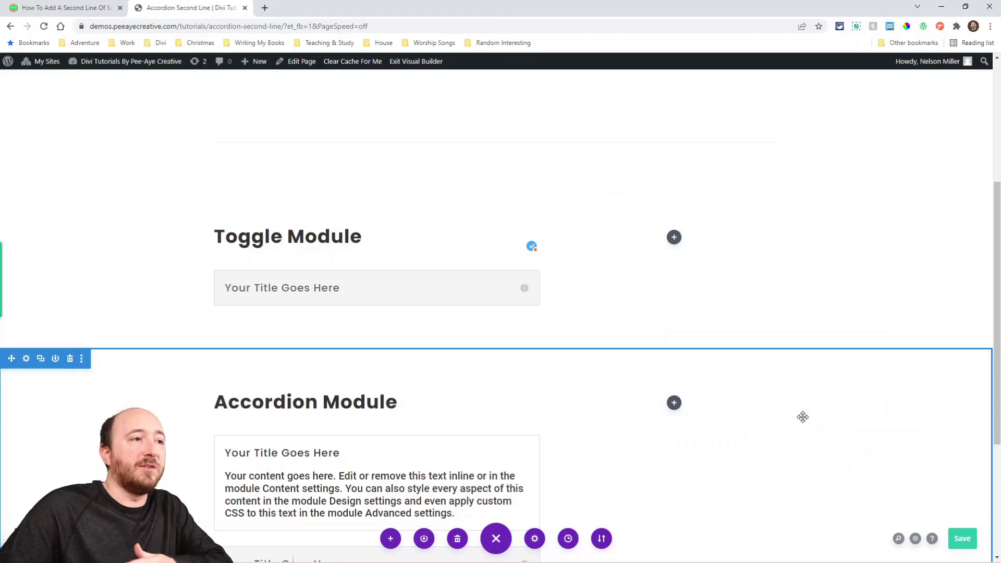
{"action": "left_click", "coordinate": [63, 7]}
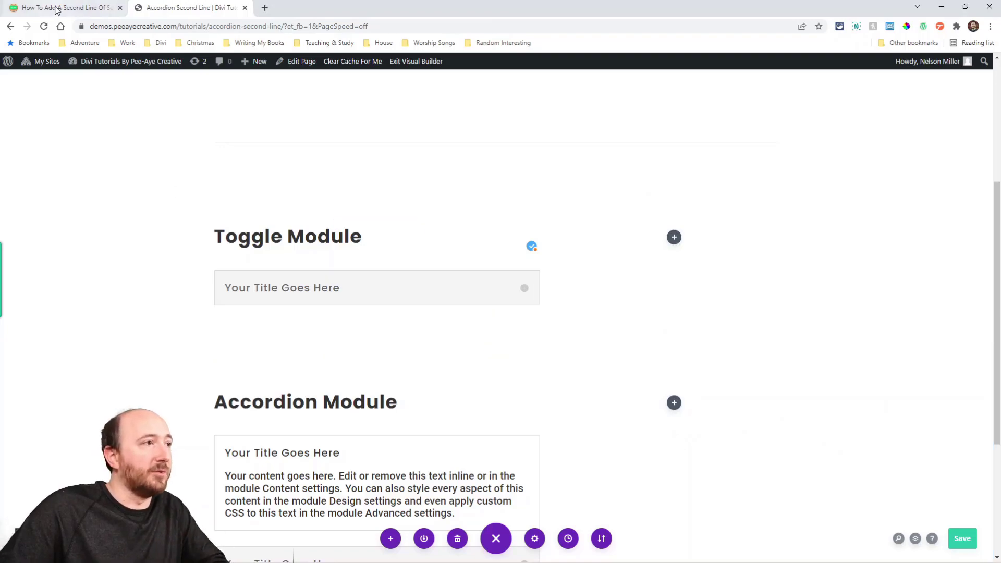
Review and copy the tutorial's :after subheading CSS snippet for pa-toggle-second-line-1, then return to the builder.
{"action": "scroll", "coordinate": [453, 292], "scroll_direction": "down", "scroll_amount": 6}
{"action": "scroll", "coordinate": [477, 307], "scroll_direction": "down", "scroll_amount": 1}
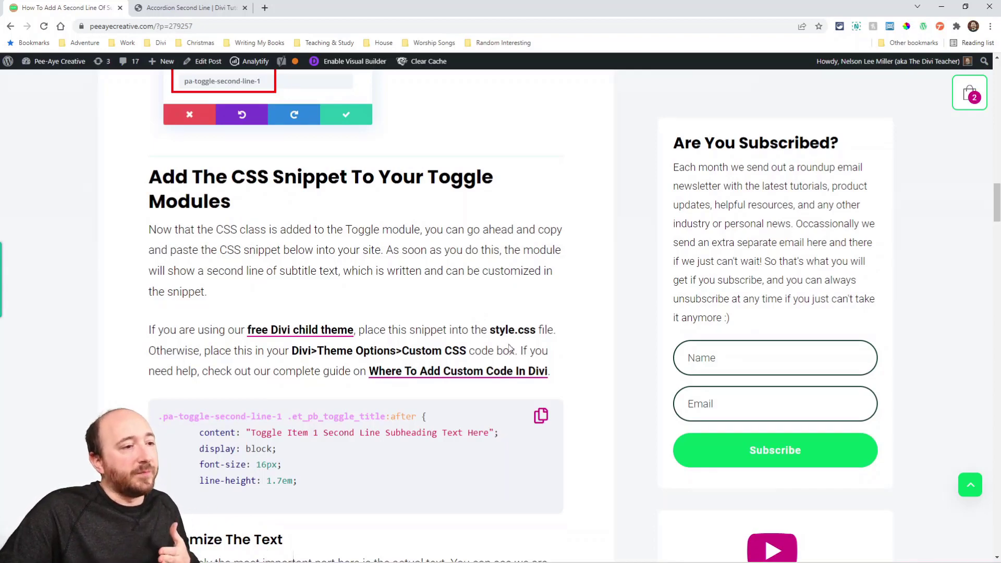
{"action": "left_click_drag", "start_coordinate": [284, 419], "coordinate": [175, 416]}
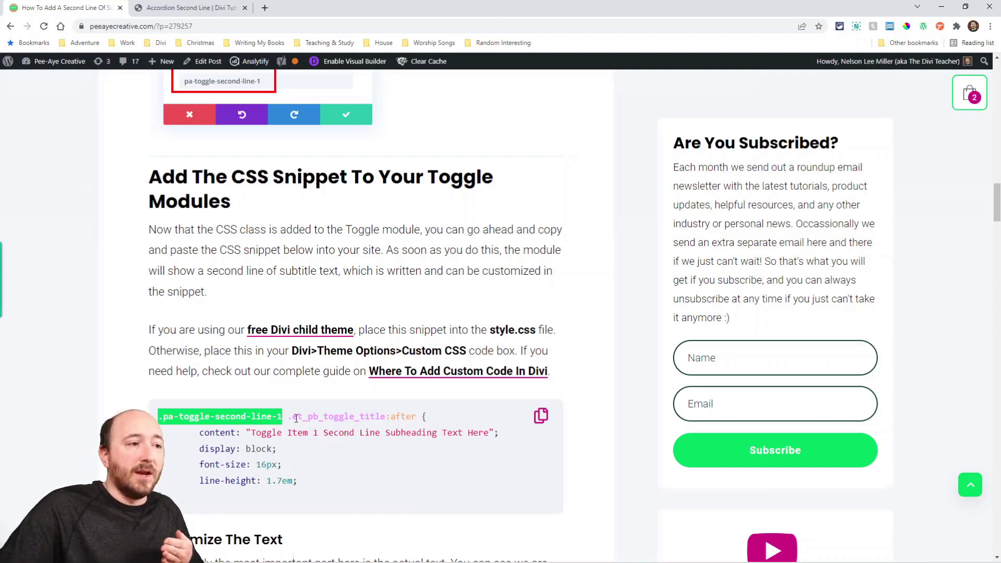
{"action": "left_click_drag", "start_coordinate": [287, 417], "coordinate": [418, 418]}
{"action": "left_click", "coordinate": [404, 417]}
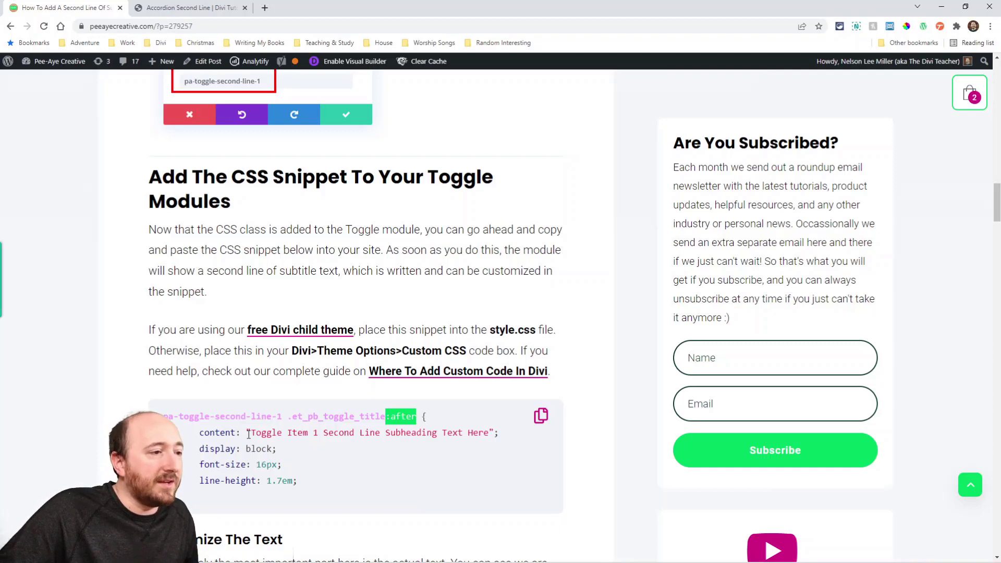
{"action": "left_click_drag", "start_coordinate": [247, 432], "coordinate": [498, 434]}
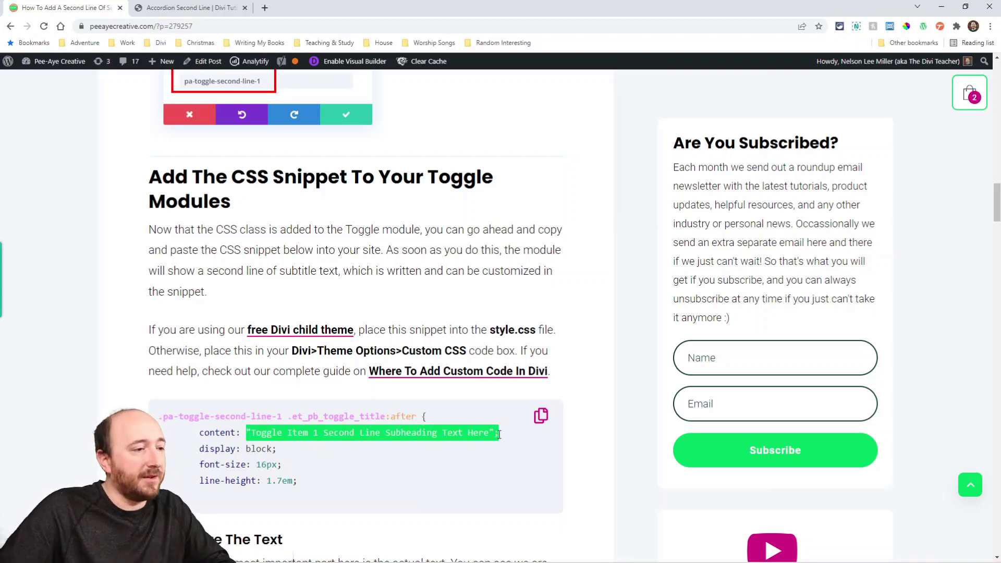
{"action": "left_click", "coordinate": [540, 416]}
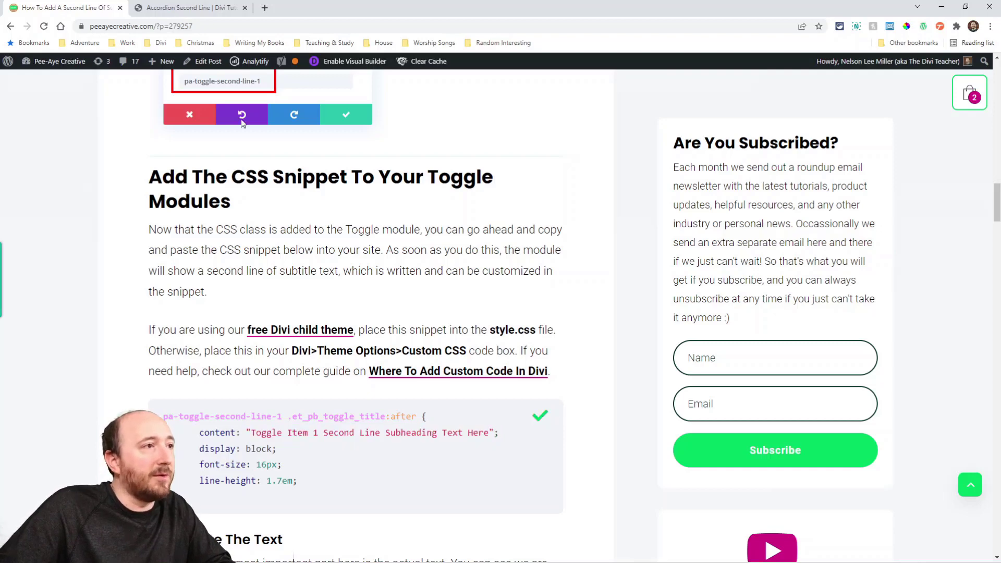
{"action": "key", "text": "ctrl+Tab"}
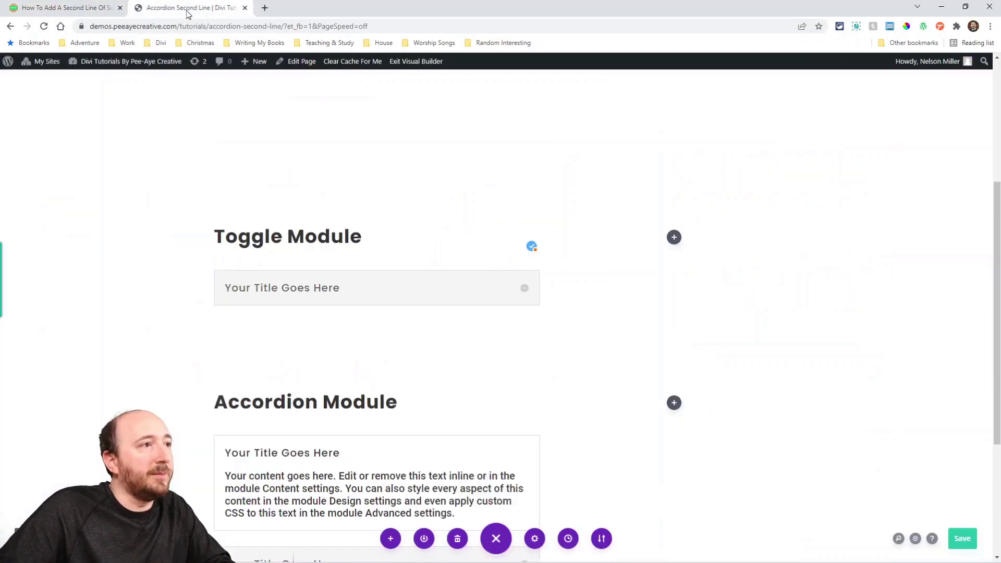
Paste the copied snippet into the Page Settings Advanced Custom CSS box.
{"action": "left_click", "coordinate": [534, 539]}
{"action": "left_click", "coordinate": [726, 127]}
{"action": "left_click", "coordinate": [658, 175]}
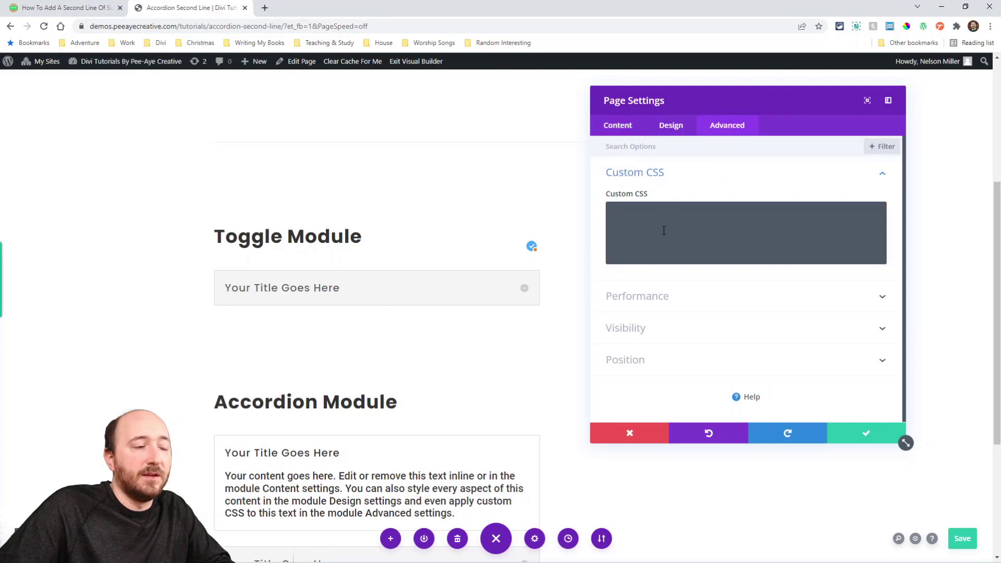
{"action": "left_click", "coordinate": [663, 231]}
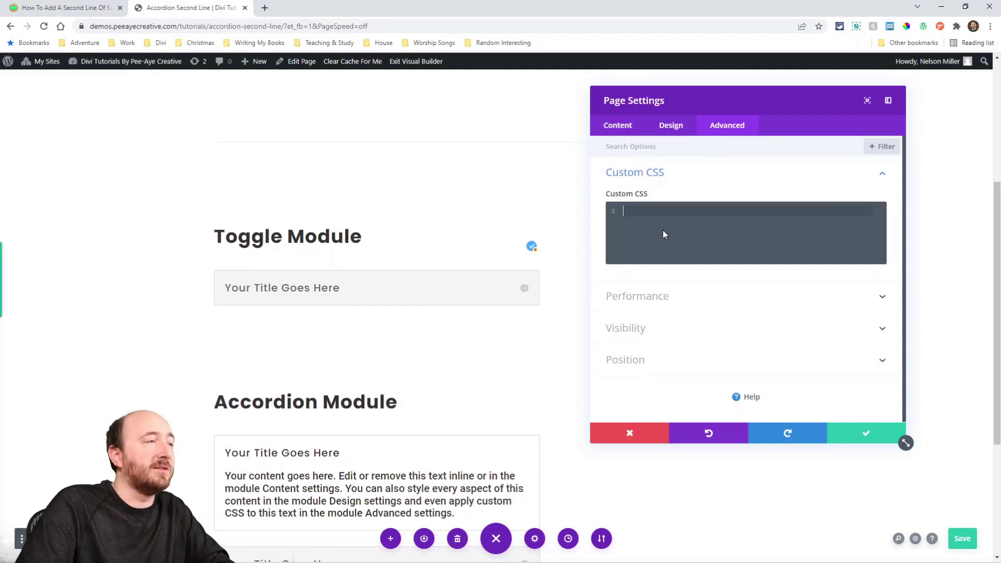
{"action": "key", "text": "ctrl+v"}
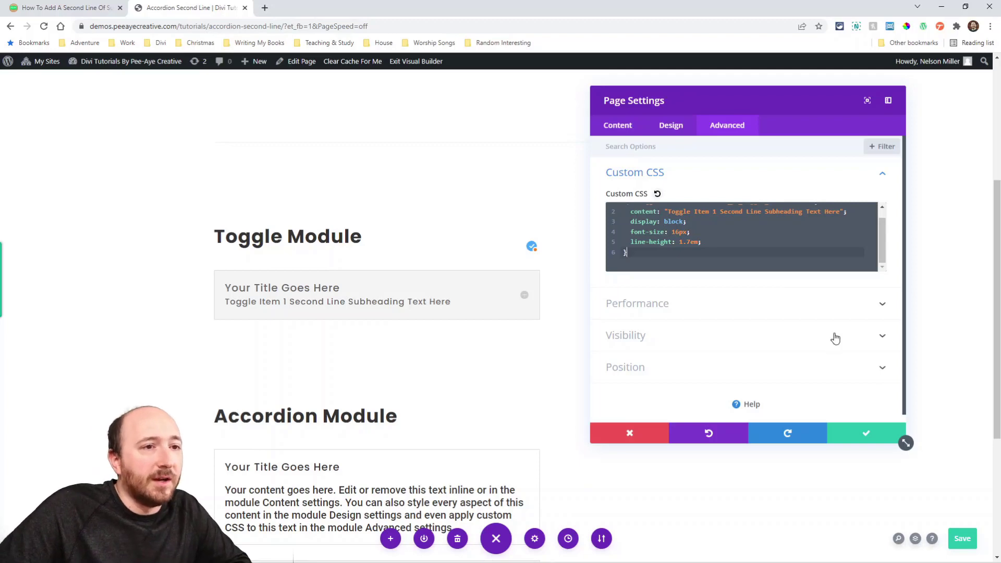
Review the pasted rule's font-size and subheading text, then save the page CSS.
{"action": "left_click", "coordinate": [656, 232]}
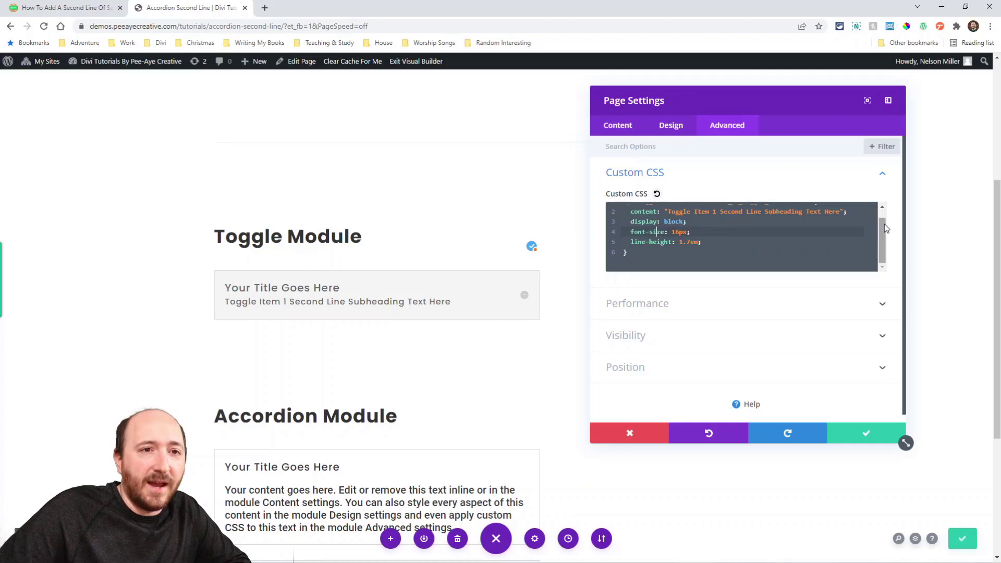
{"action": "scroll", "coordinate": [865, 224], "scroll_direction": "up", "scroll_amount": 1}
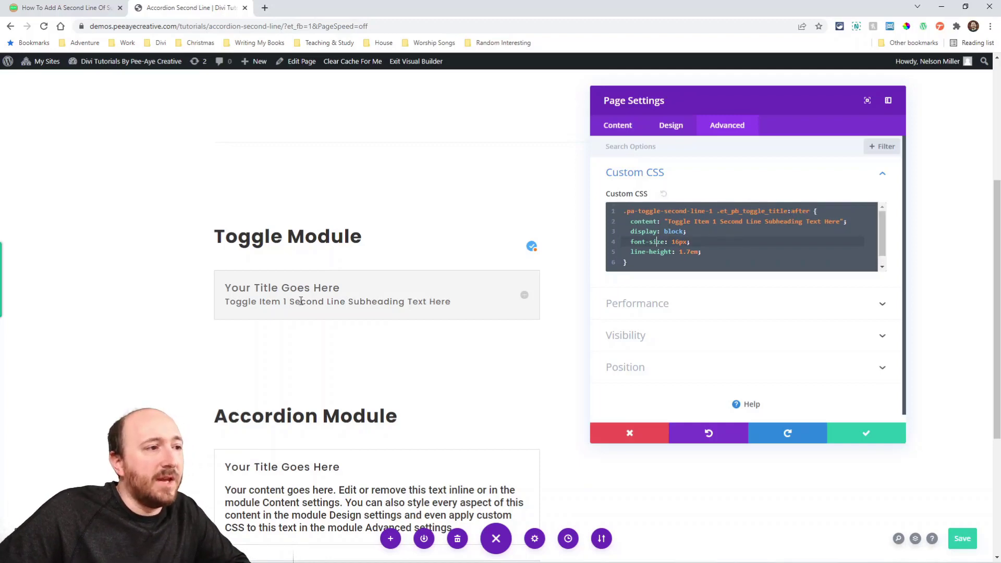
{"action": "left_click", "coordinate": [679, 221]}
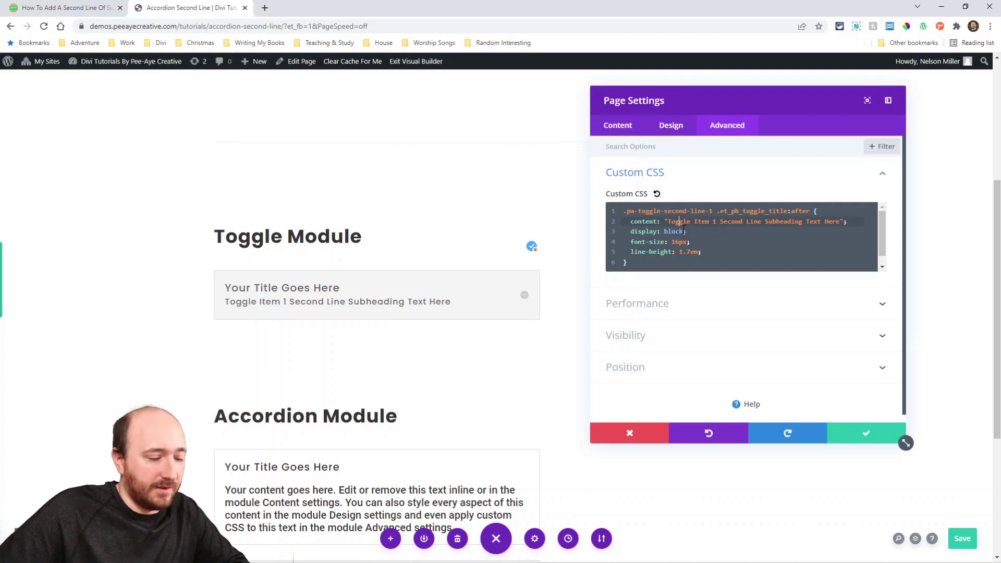
{"action": "type", "text": "lkjljlkjlkjlkj"}
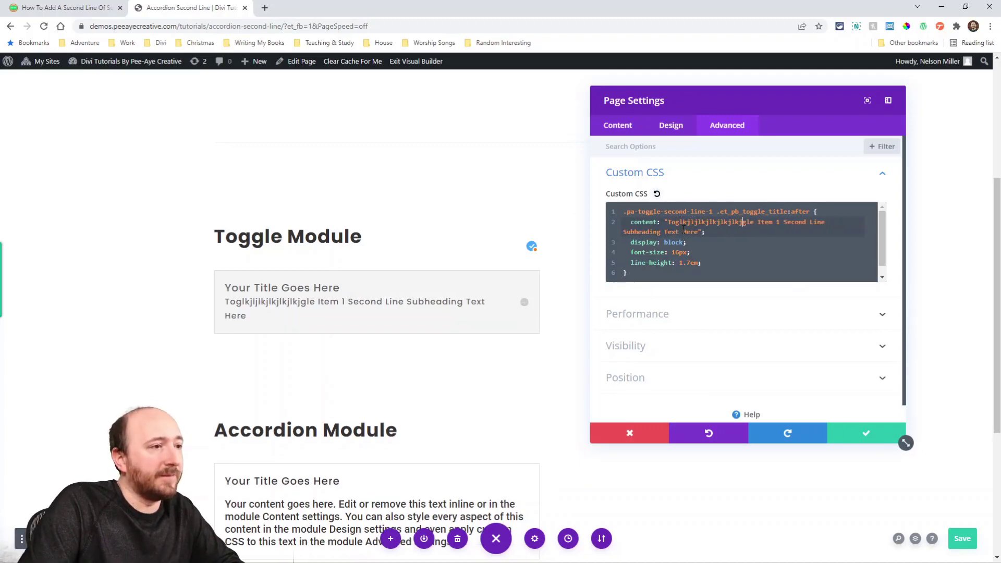
{"action": "type", "text": "lkjlkjljlkj"}
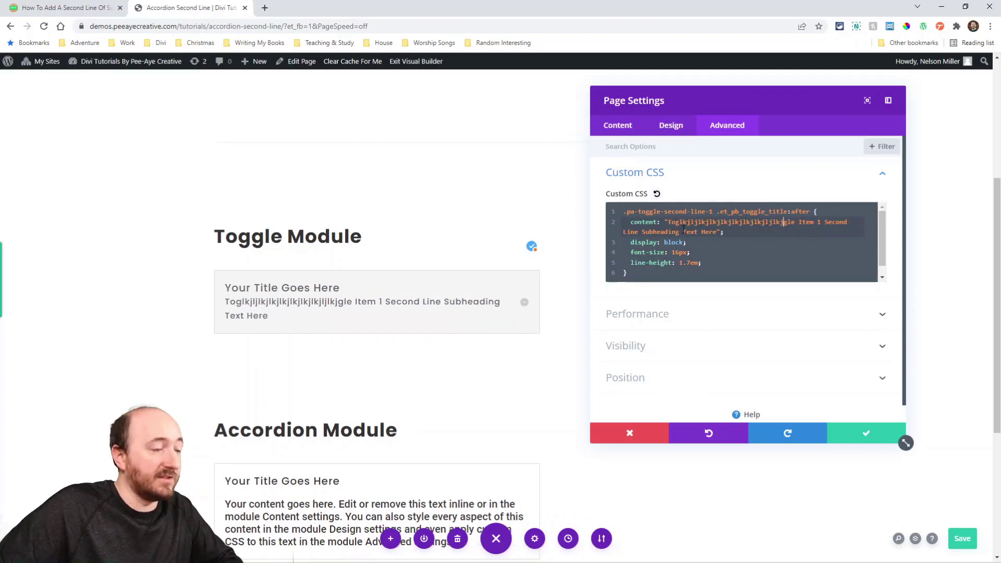
{"action": "key", "text": "ctrl+z"}
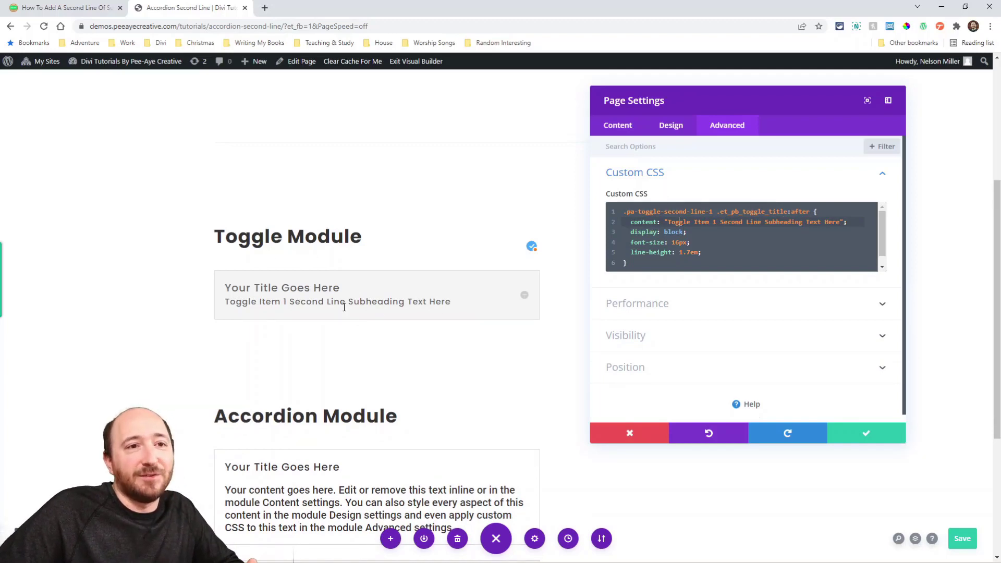
{"action": "left_click", "coordinate": [847, 433]}
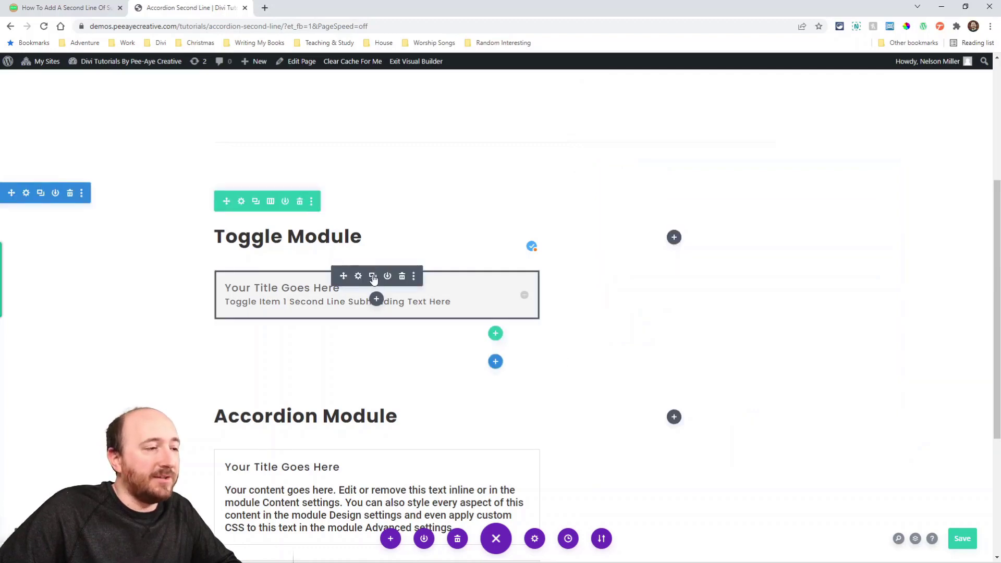
Duplicate the toggle and change the copy's CSS class to pa-toggle-second-line-2, then save.
{"action": "left_click", "coordinate": [364, 275]}
{"action": "left_click", "coordinate": [358, 339]}
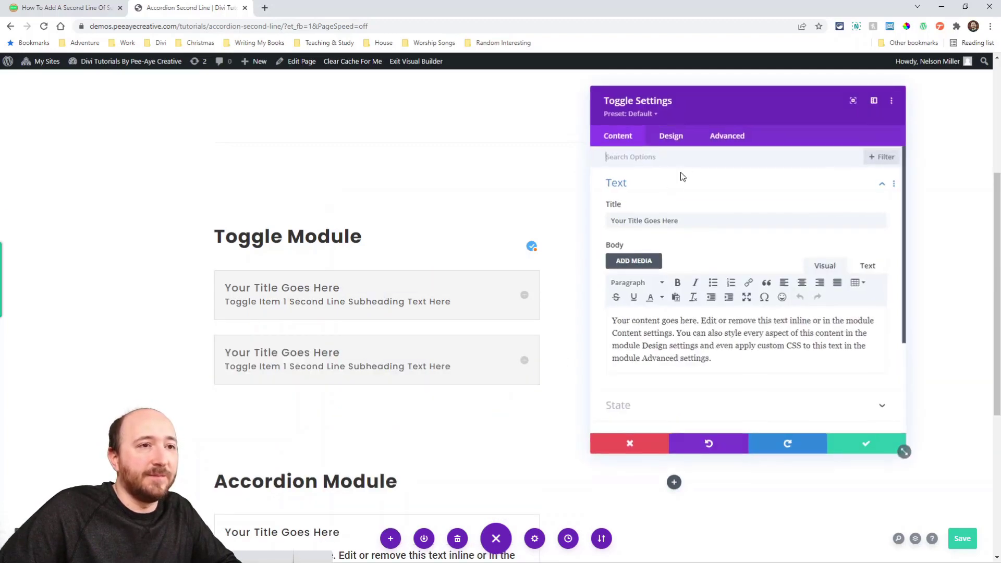
{"action": "left_click", "coordinate": [717, 136]}
{"action": "left_click", "coordinate": [628, 186]}
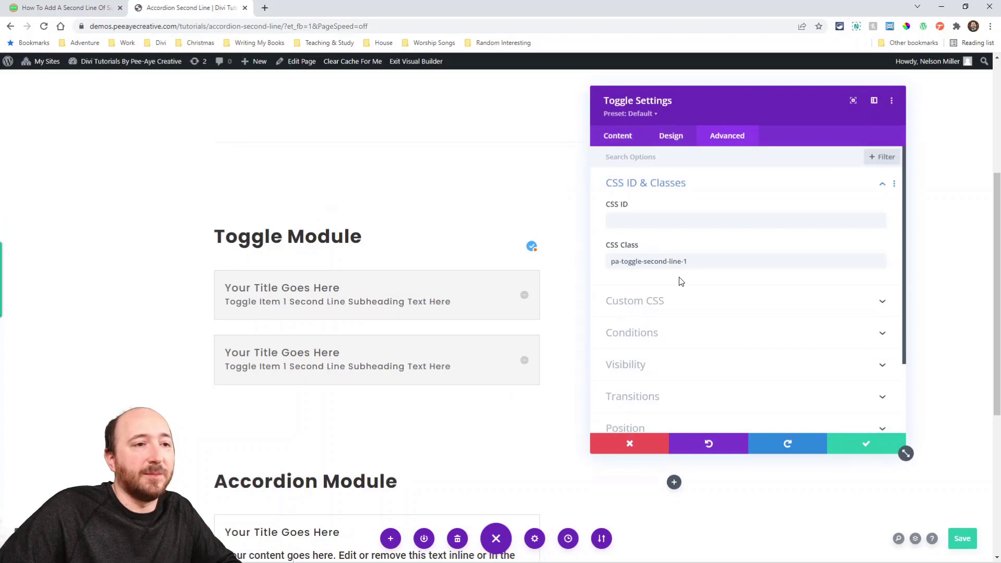
{"action": "left_click", "coordinate": [701, 260]}
{"action": "key", "text": "BackSpace"}
{"action": "type", "text": "2"}
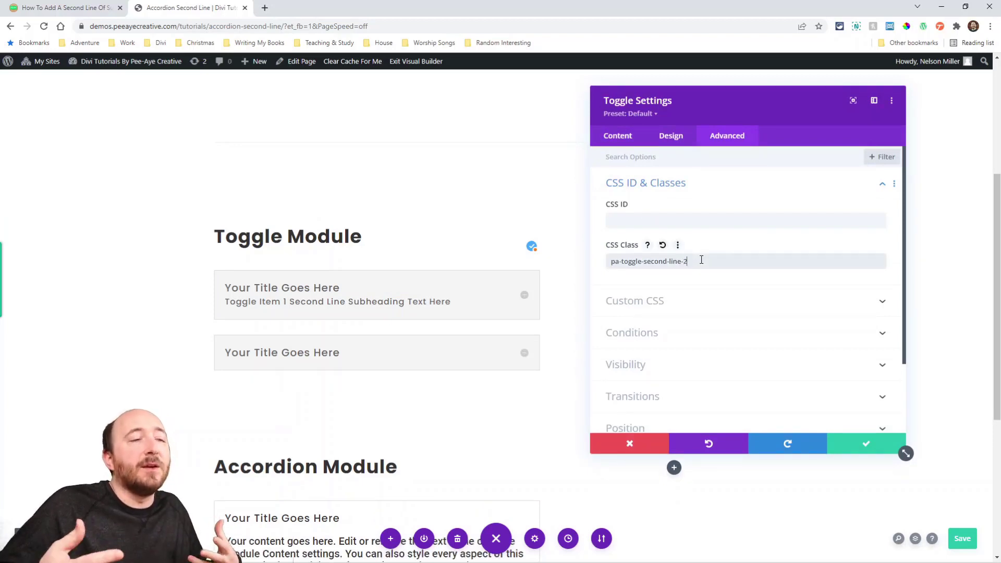
{"action": "left_click", "coordinate": [850, 445]}
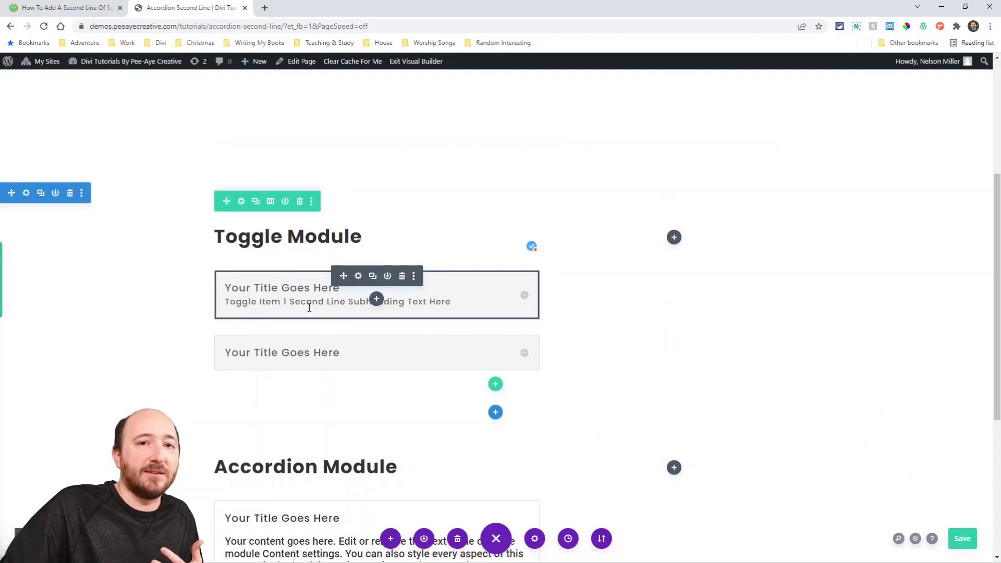
Duplicate the existing toggle rule below itself in the page's Custom CSS.
{"action": "left_click", "coordinate": [534, 538]}
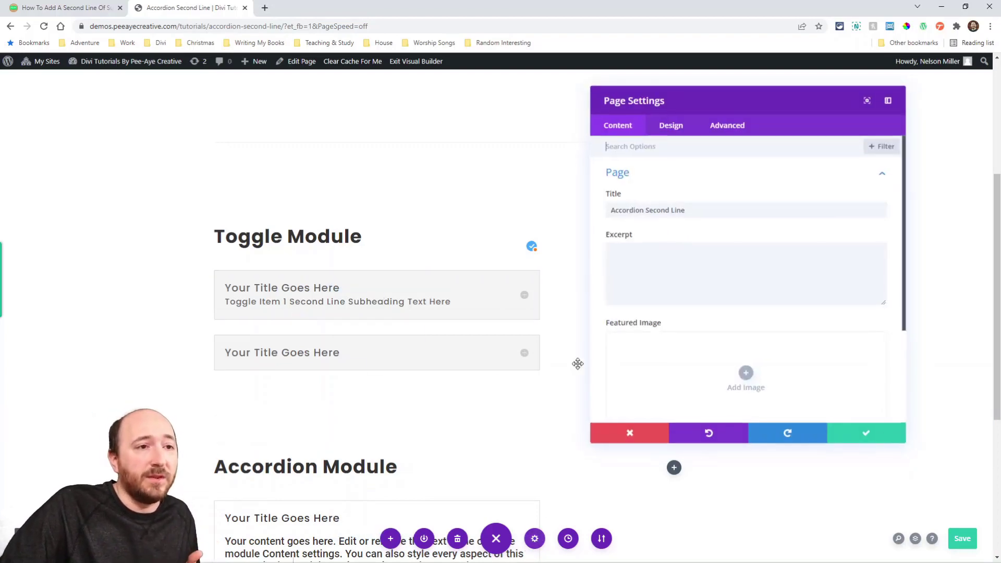
{"action": "left_click", "coordinate": [692, 153]}
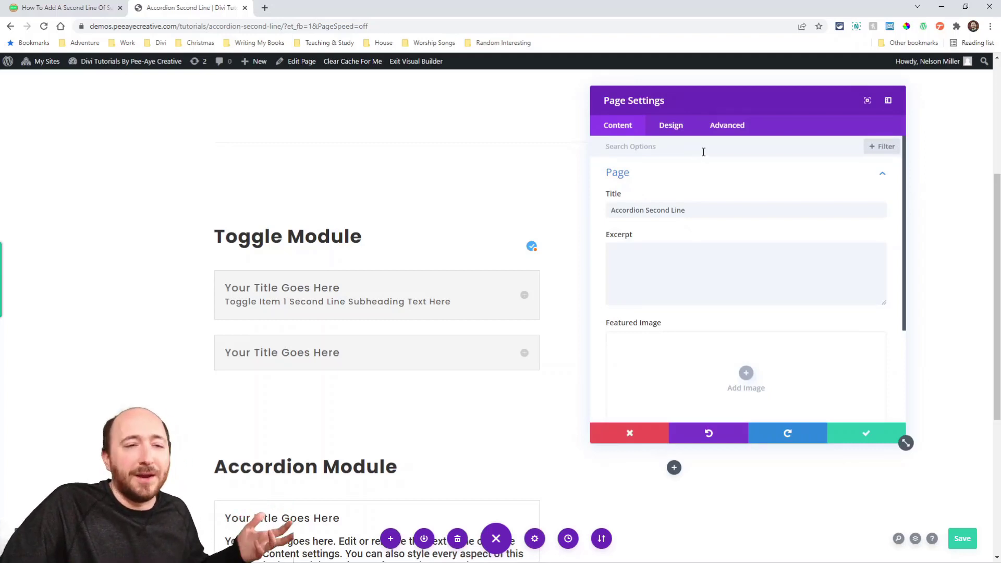
{"action": "left_click", "coordinate": [720, 128]}
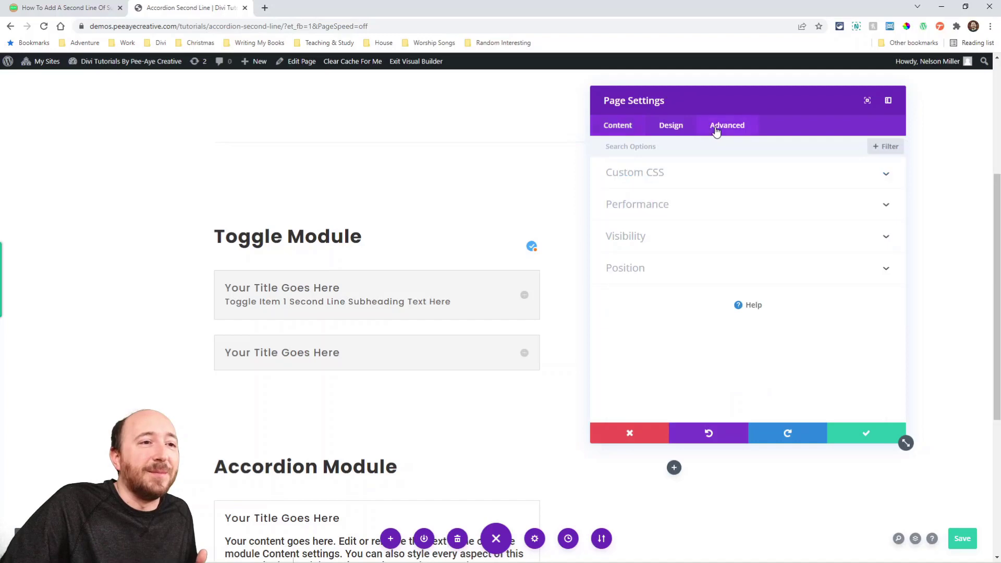
{"action": "left_click", "coordinate": [659, 178]}
{"action": "left_click_drag", "start_coordinate": [633, 255], "coordinate": [611, 195]}
{"action": "left_click", "coordinate": [654, 263]}
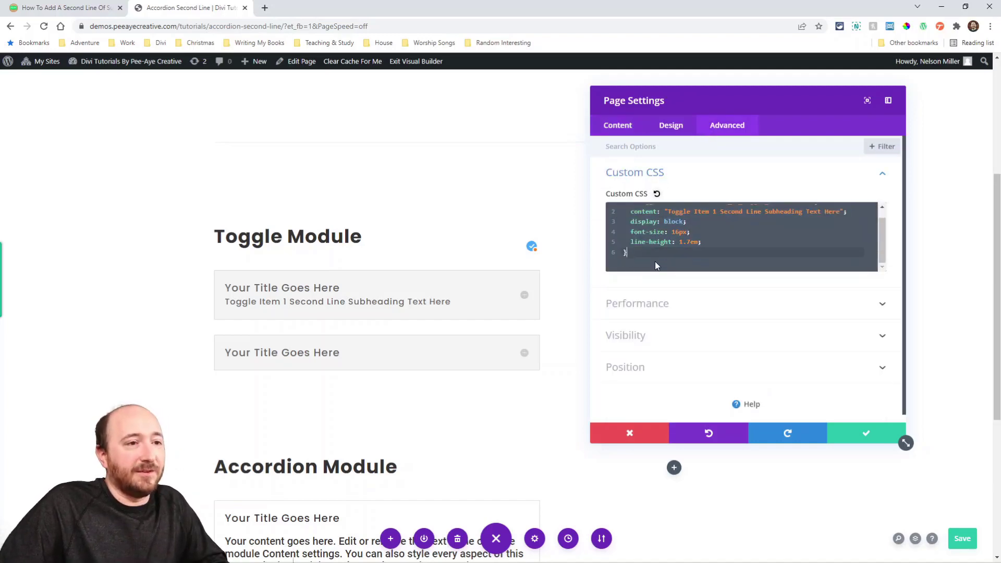
{"action": "key", "text": "Return"}
{"action": "key", "text": "Return"}
{"action": "type", "text": ".pa-toggle-second-line-1 .et_pb_toggle_title:after {   content: \"Toggle Item 1 Second Line Subheading Text Here\";   display: block;   font-size: 16px;   line-height: 1.7em; }"}
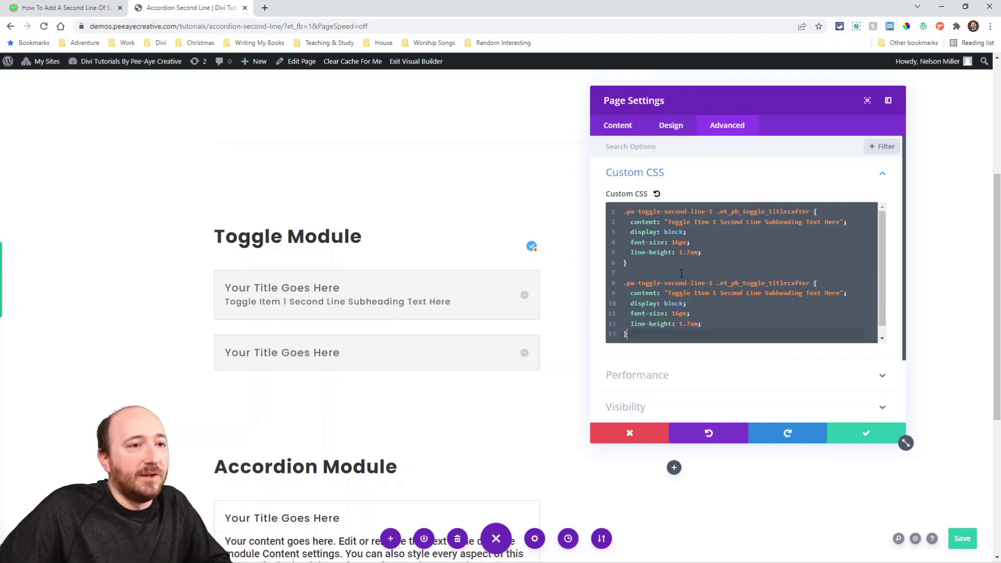
Change the copied rule to pa-toggle-second-line-2 with the subheading 'Toggle Item 2'.
{"action": "left_click", "coordinate": [713, 283]}
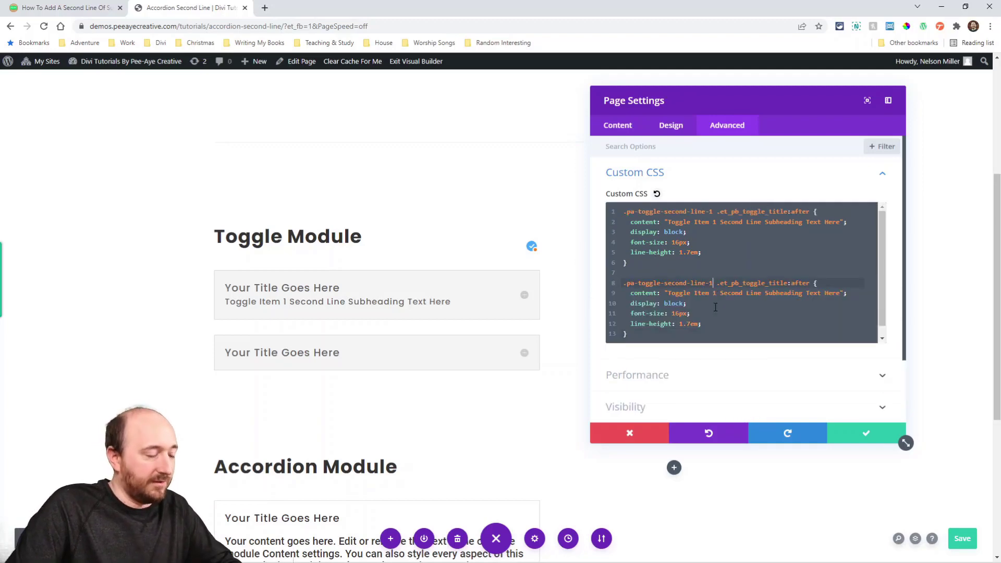
{"action": "key", "text": "BackSpace"}
{"action": "type", "text": "2"}
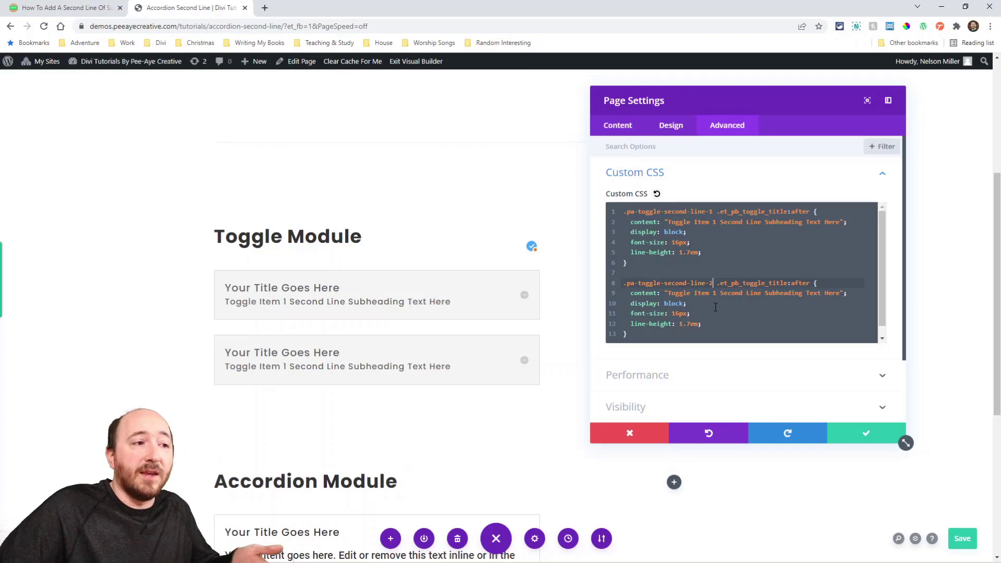
{"action": "left_click", "coordinate": [715, 293]}
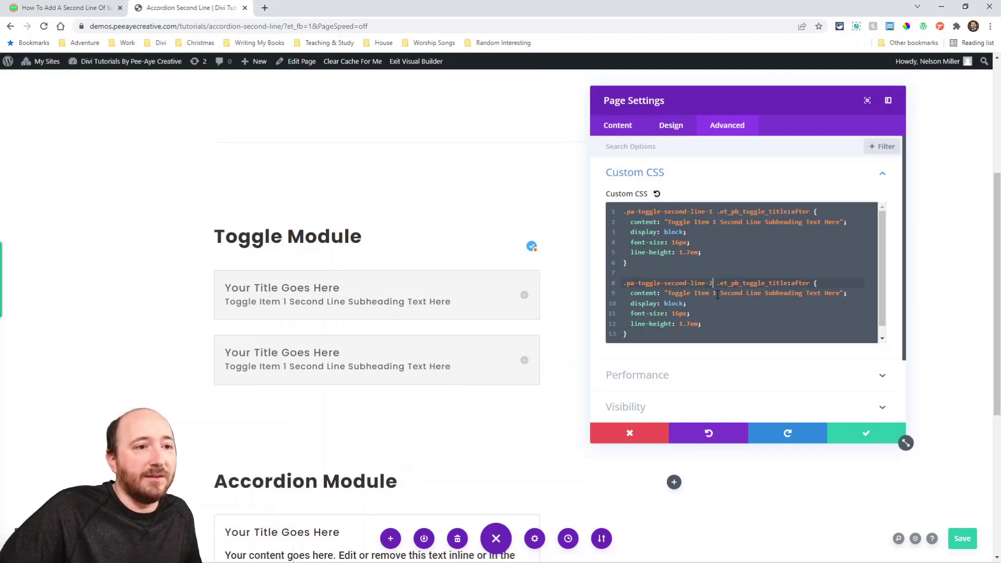
{"action": "key", "text": "BackSpace"}
{"action": "type", "text": "2"}
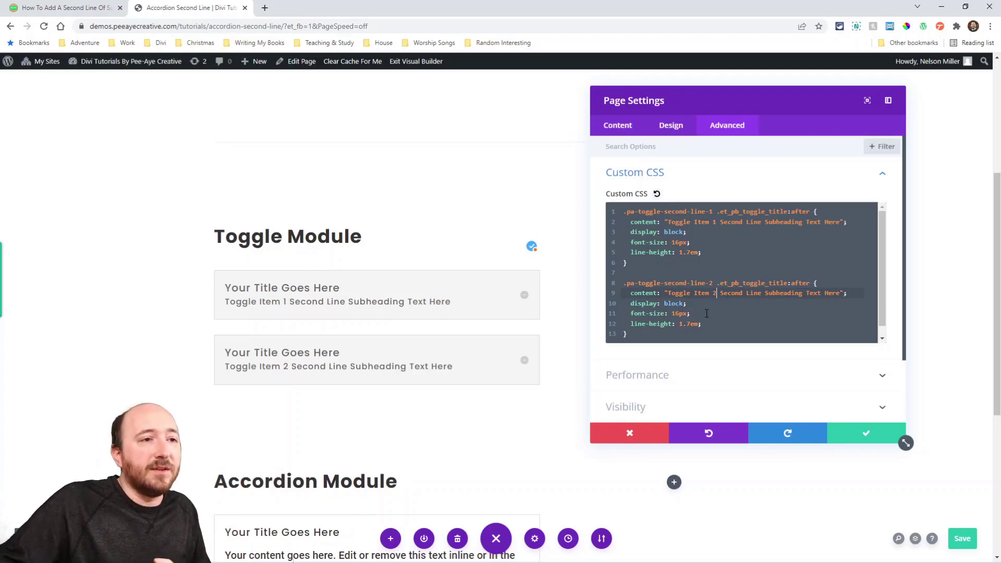
Save the page CSS, then select the accordion class pa-accordion-second-line-1 in the tutorial.
{"action": "left_click_drag", "start_coordinate": [694, 229], "coordinate": [623, 236]}
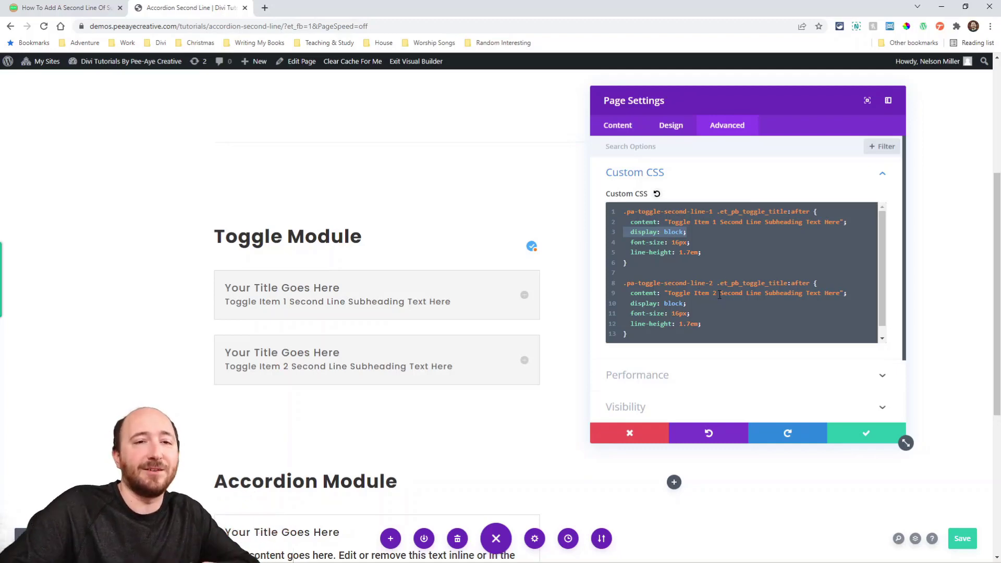
{"action": "left_click", "coordinate": [865, 432]}
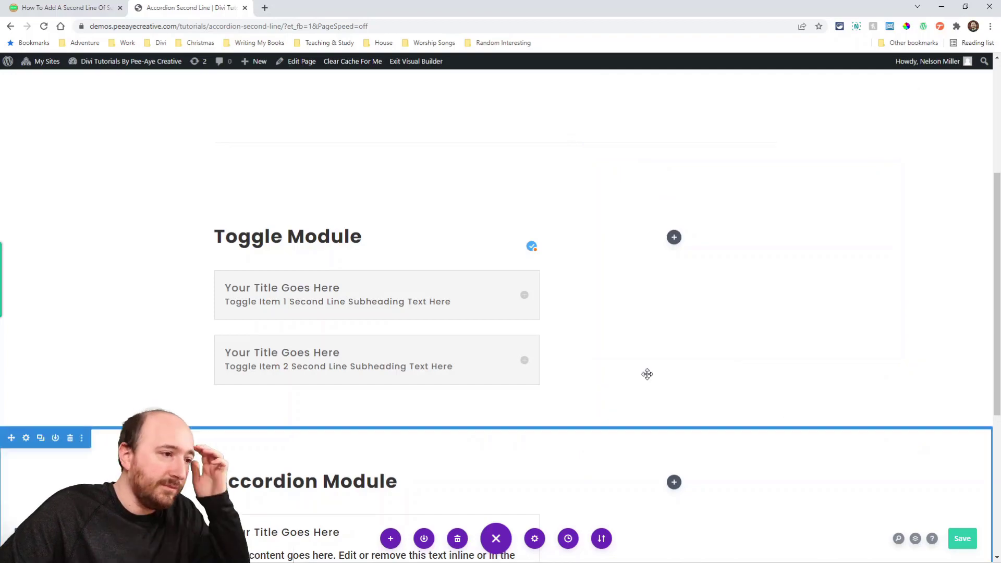
{"action": "left_click", "coordinate": [63, 8]}
{"action": "scroll", "coordinate": [397, 269], "scroll_direction": "down", "scroll_amount": 10}
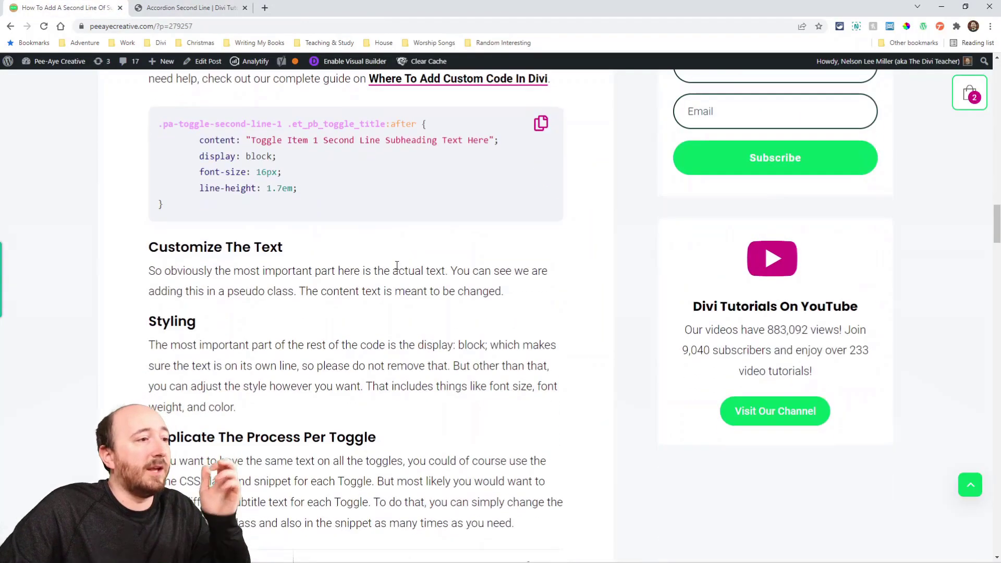
{"action": "scroll", "coordinate": [399, 270], "scroll_direction": "down", "scroll_amount": 7}
{"action": "scroll", "coordinate": [403, 267], "scroll_direction": "up", "scroll_amount": 1}
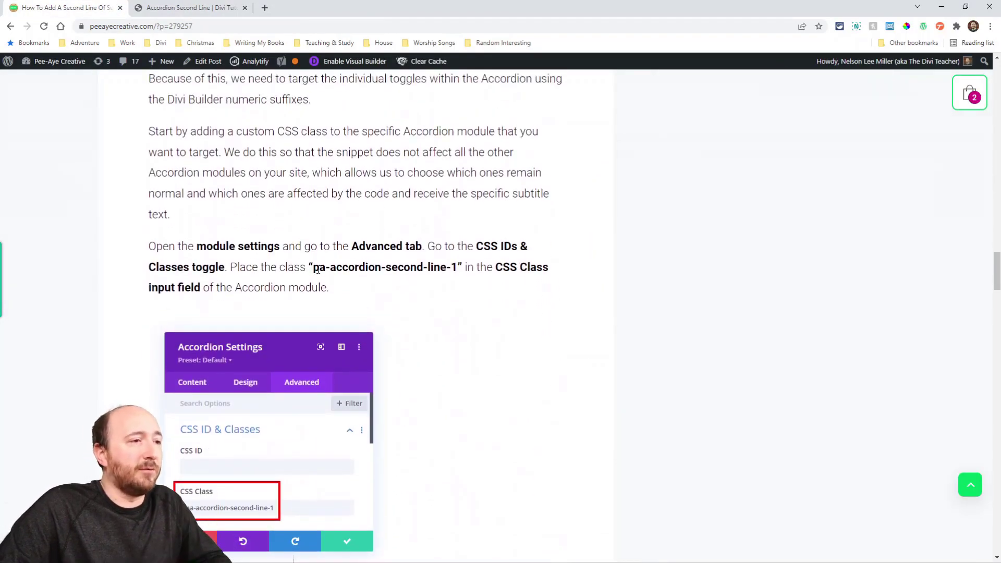
{"action": "left_click_drag", "start_coordinate": [315, 268], "coordinate": [456, 269]}
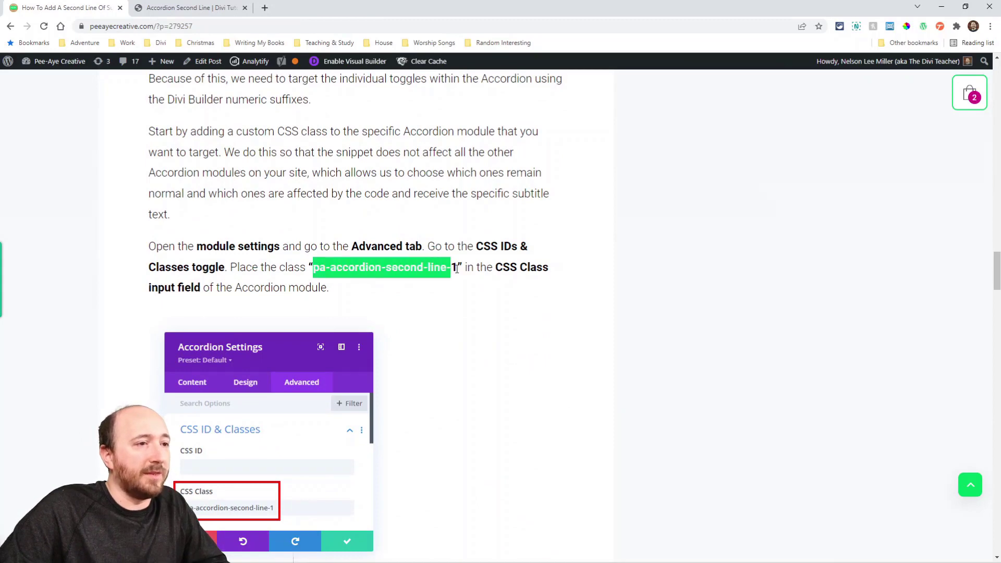
Paste pa-accordion-second-line-1 into the Accordion module's CSS Class field and view its three items.
{"action": "left_click", "coordinate": [178, 8]}
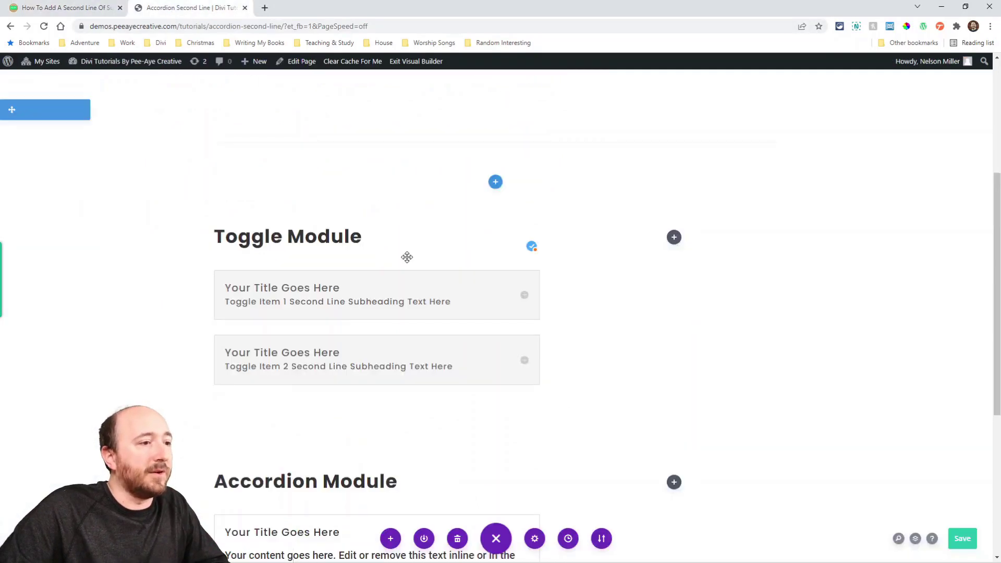
{"action": "scroll", "coordinate": [406, 261], "scroll_direction": "down", "scroll_amount": 4}
{"action": "left_click", "coordinate": [350, 250]}
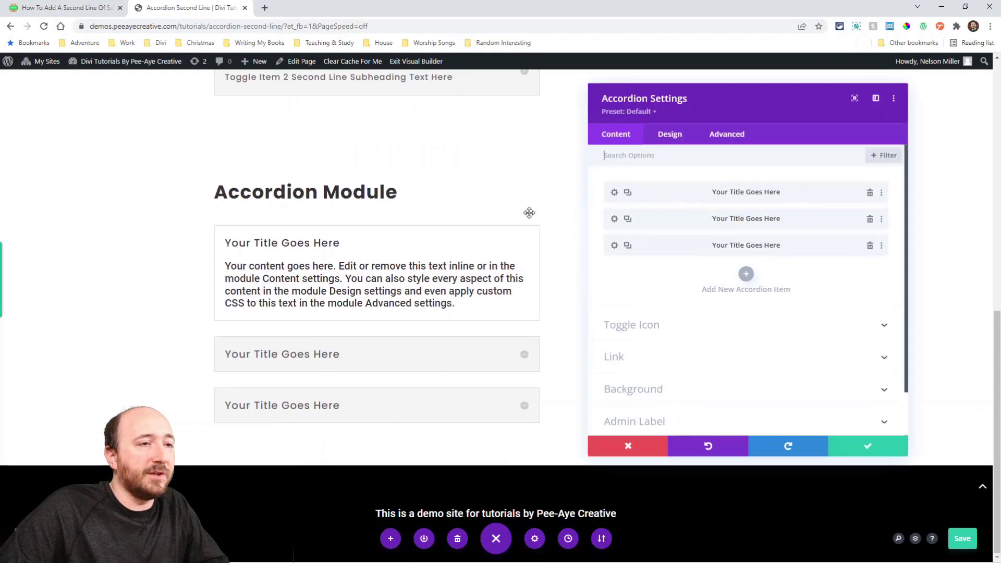
{"action": "left_click", "coordinate": [727, 135]}
{"action": "left_click", "coordinate": [644, 193]}
{"action": "left_click", "coordinate": [632, 263]}
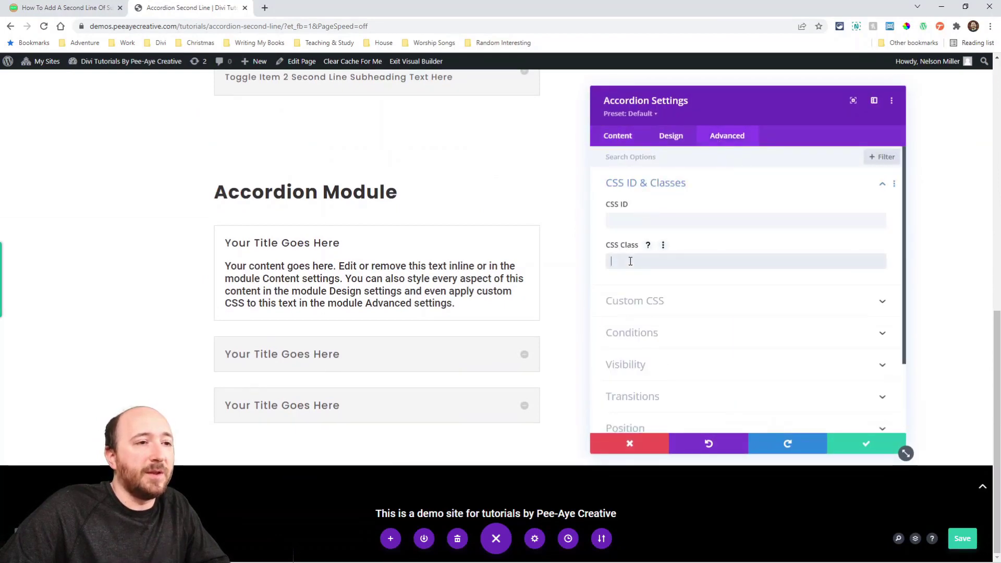
{"action": "type", "text": "pa-accordion-second-line-1"}
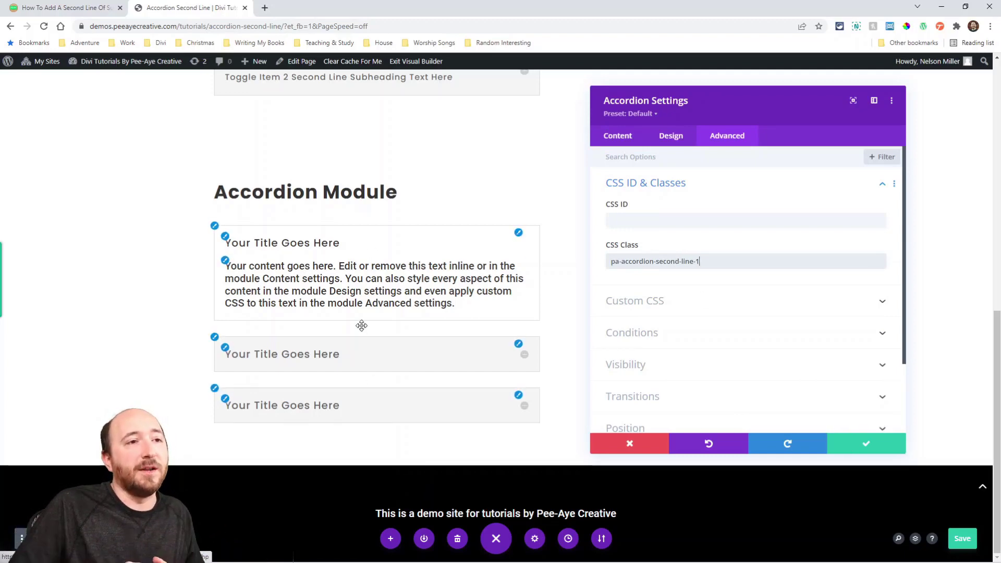
{"action": "left_click", "coordinate": [611, 143]}
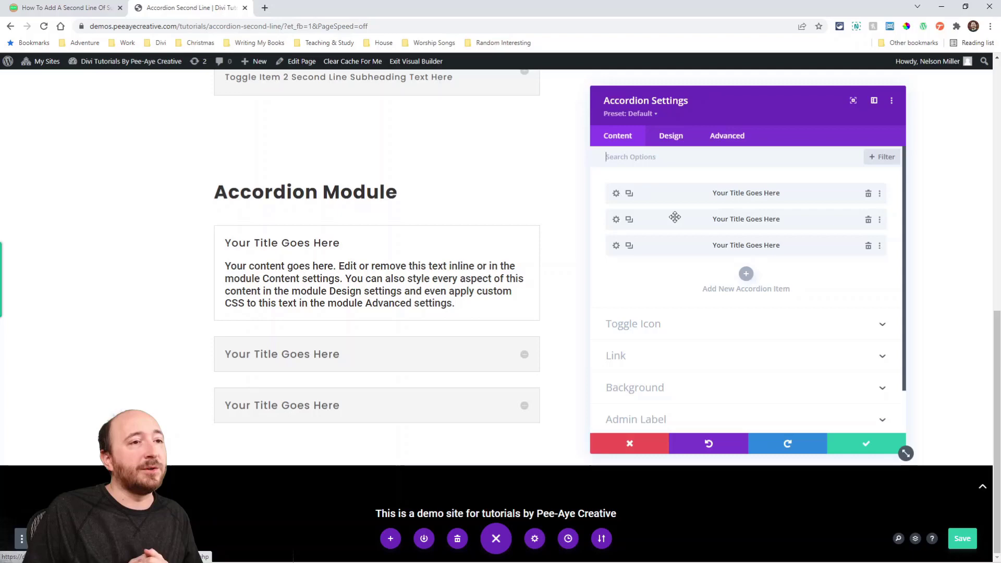
Look through the first accordion item's Custom CSS options.
{"action": "left_click", "coordinate": [617, 194]}
{"action": "left_click", "coordinate": [729, 136]}
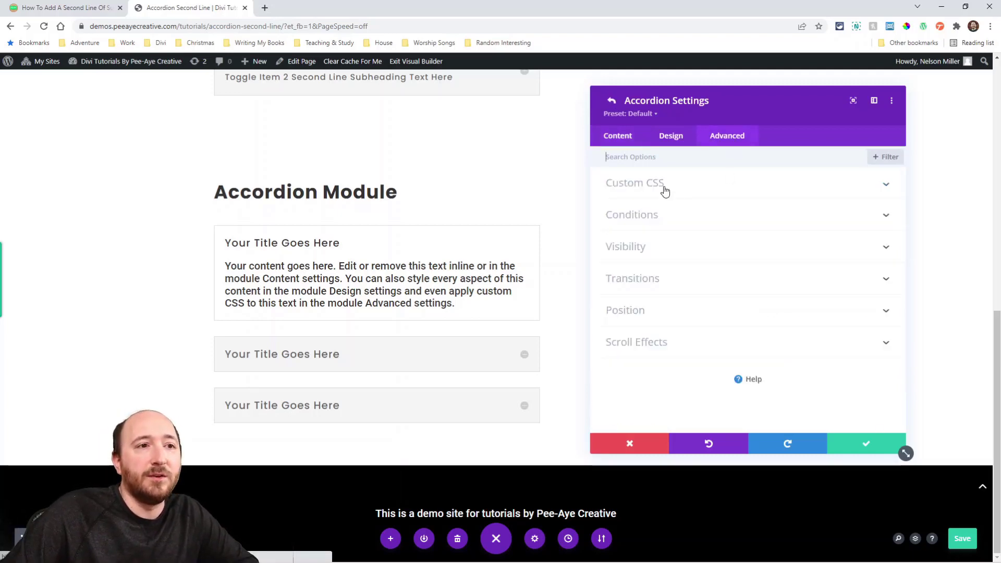
{"action": "left_click", "coordinate": [663, 188]}
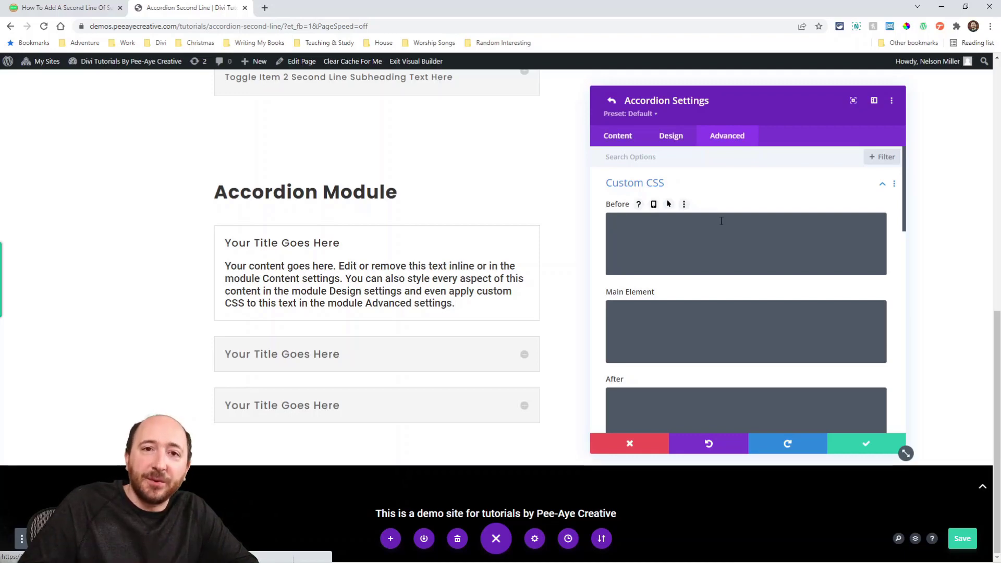
{"action": "scroll", "coordinate": [721, 221], "scroll_direction": "down", "scroll_amount": 2}
{"action": "left_click", "coordinate": [703, 300]}
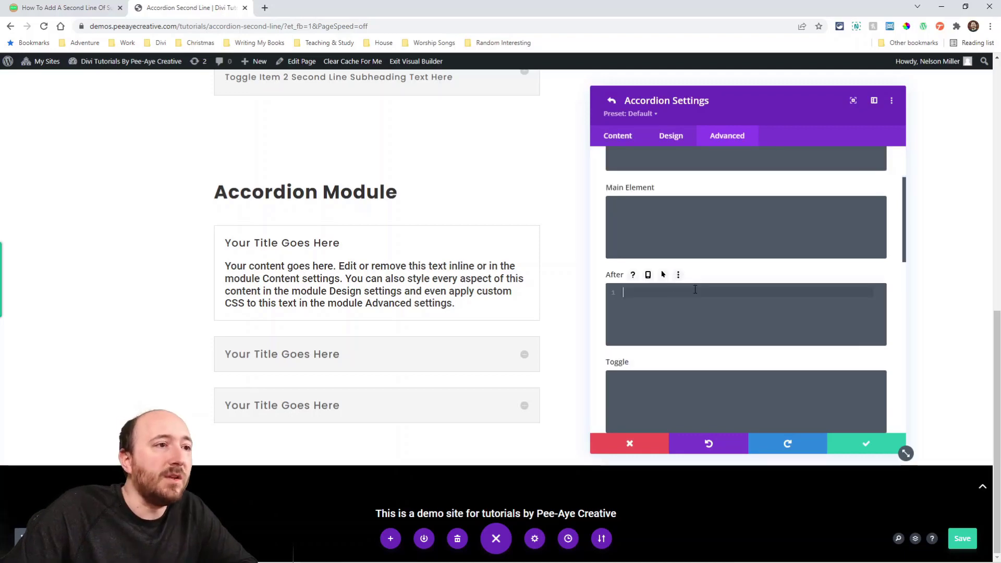
{"action": "scroll", "coordinate": [702, 300], "scroll_direction": "up", "scroll_amount": 2}
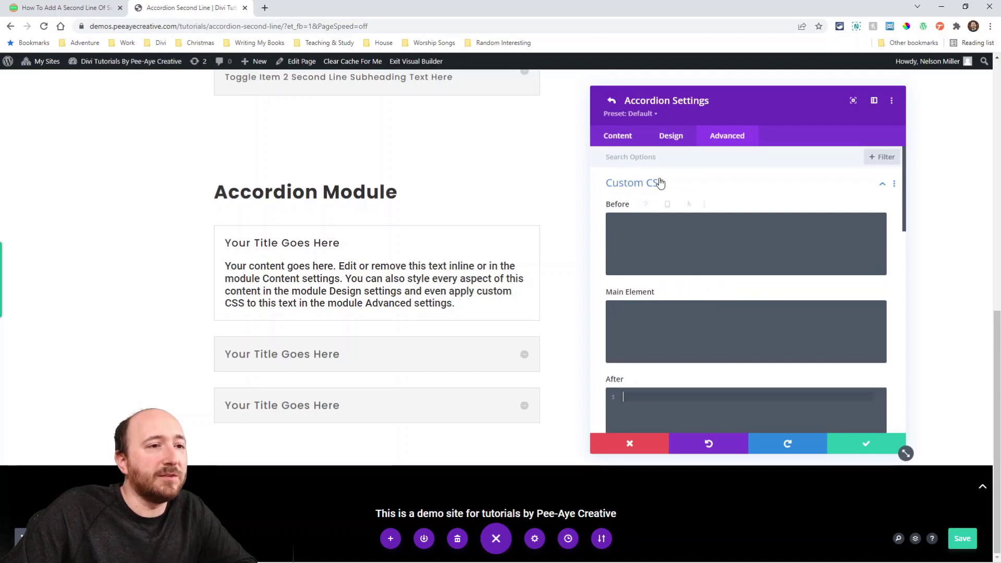
{"action": "mouse_move", "coordinate": [664, 296]}
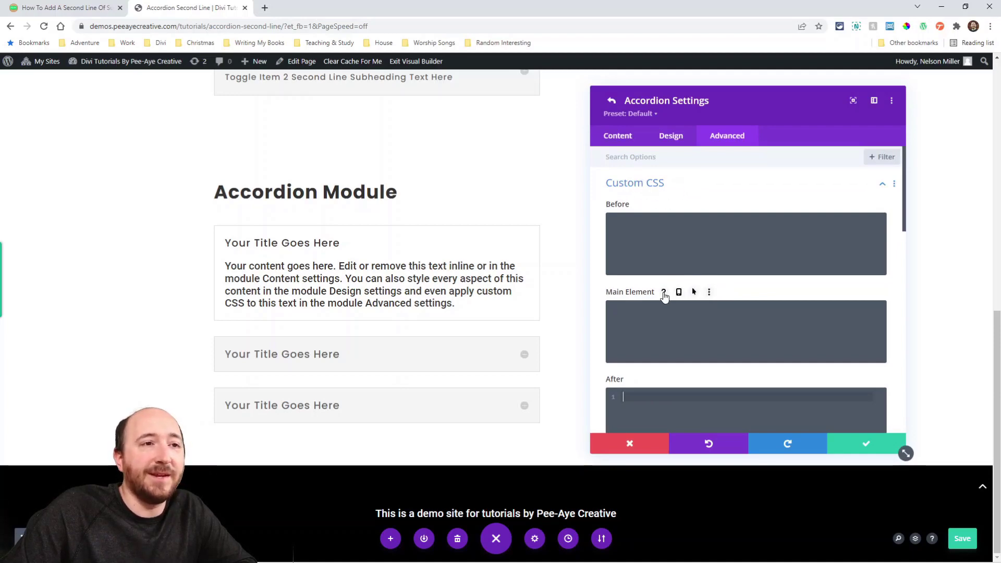
{"action": "left_click", "coordinate": [610, 102]}
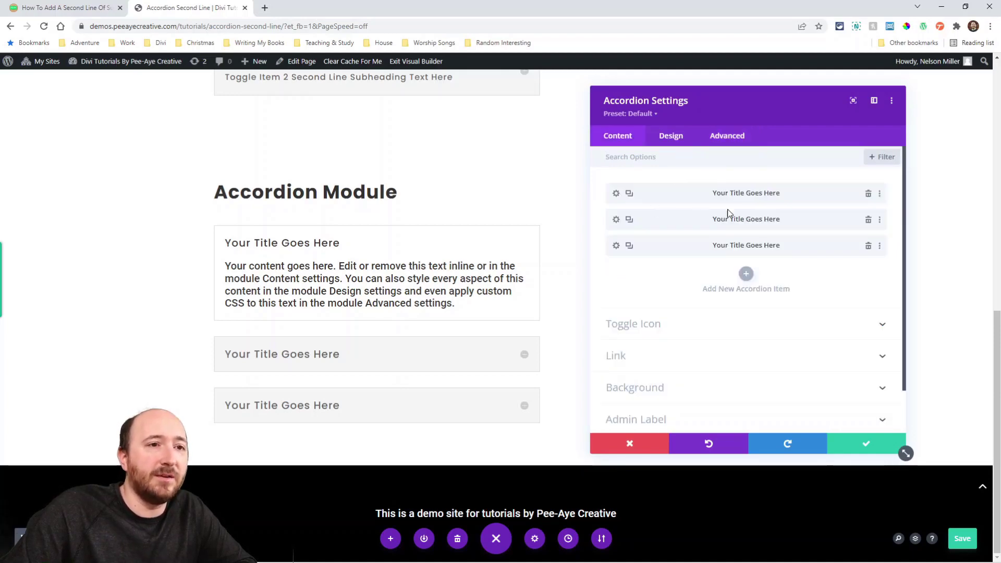
Find and select the first item's main element class .et_pb_accordion_item_0.
{"action": "left_click", "coordinate": [617, 194]}
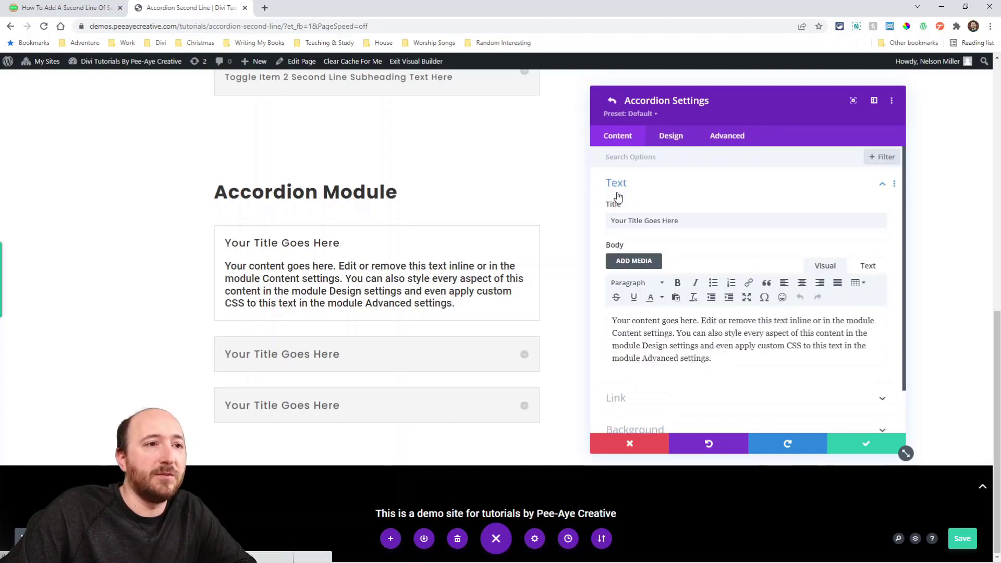
{"action": "left_click", "coordinate": [726, 136]}
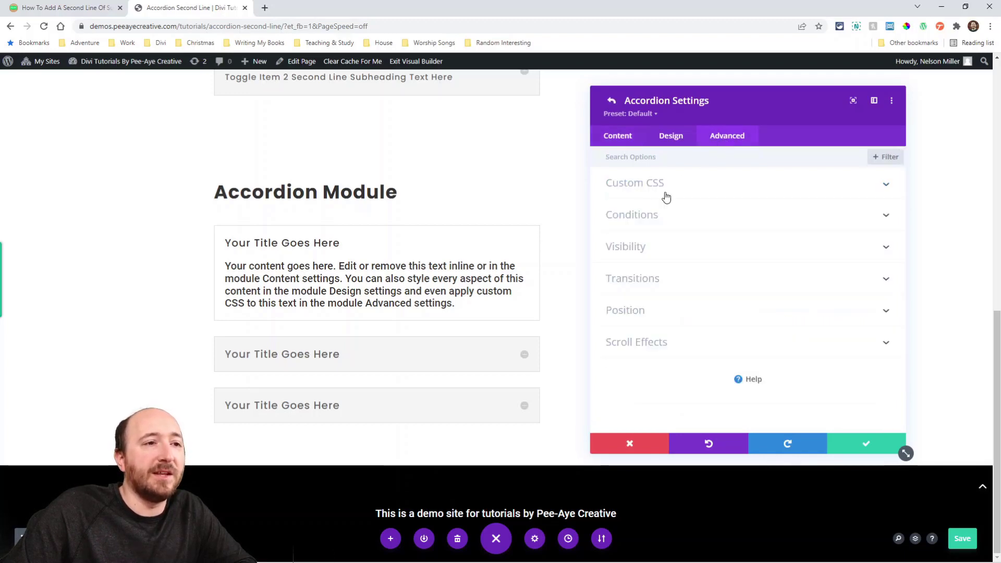
{"action": "left_click", "coordinate": [623, 189]}
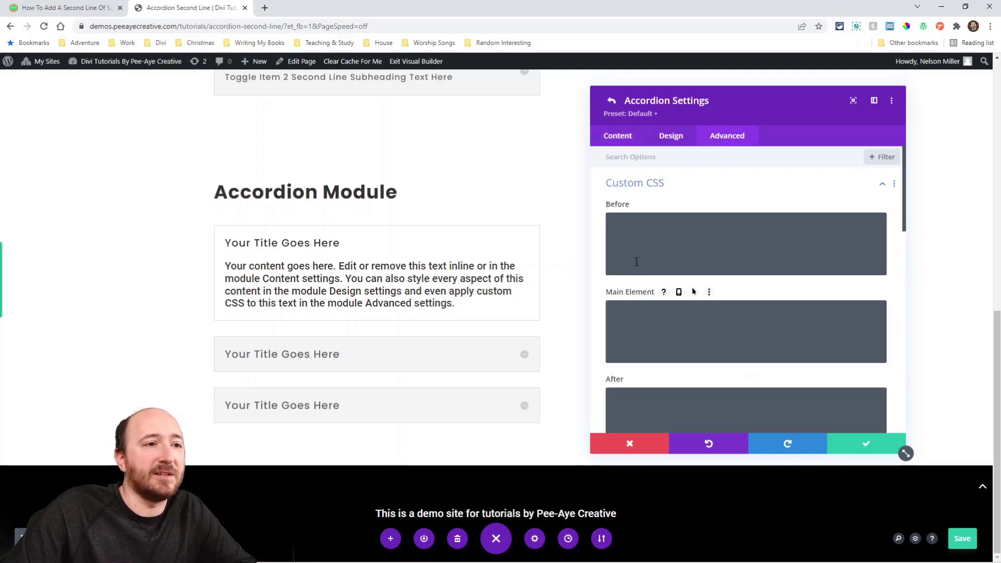
{"action": "left_click", "coordinate": [664, 292]}
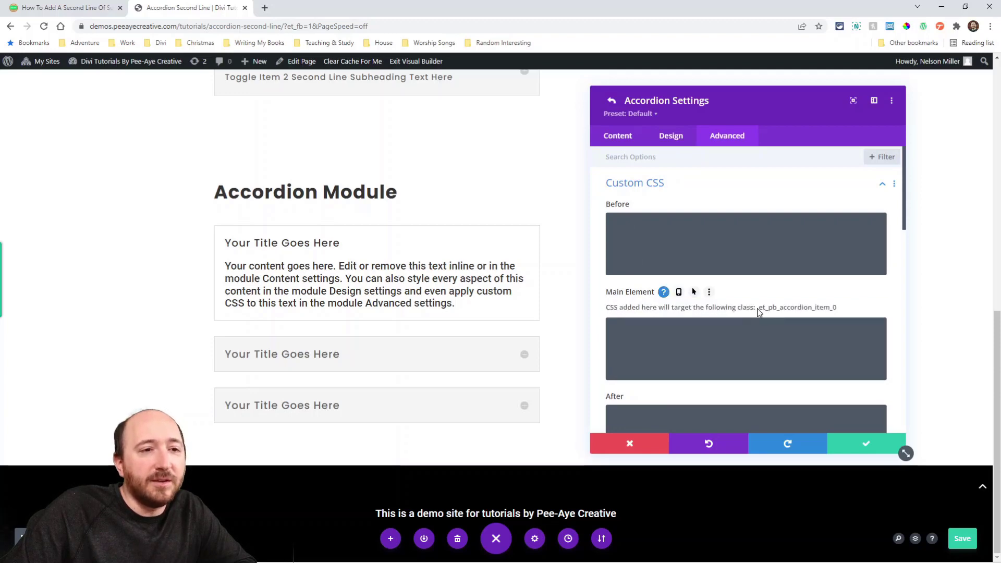
{"action": "left_click_drag", "start_coordinate": [757, 311], "coordinate": [839, 315]}
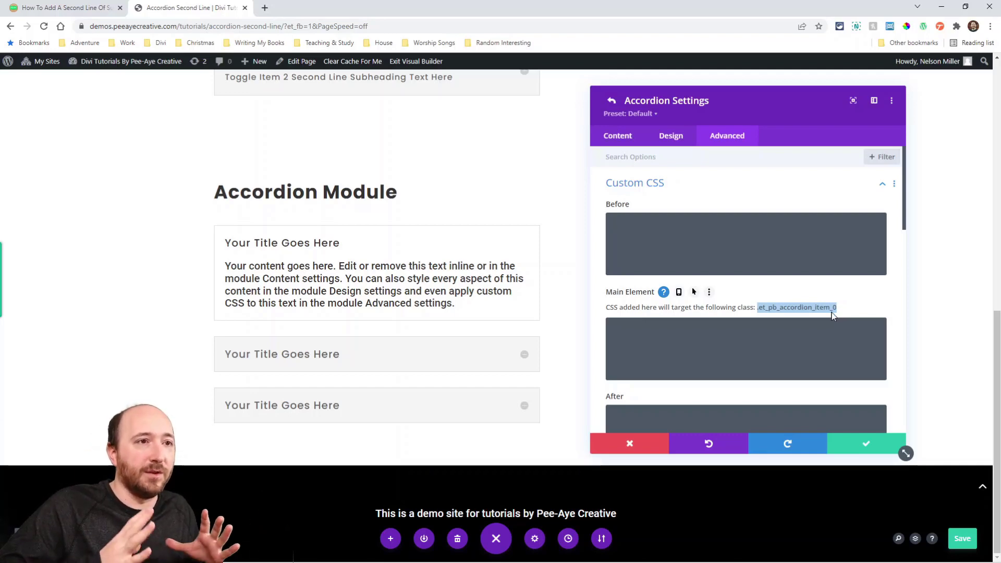
Check the module's CSS class pa-accordion-second-line-1 and save the accordion settings.
{"action": "left_click", "coordinate": [611, 100]}
{"action": "left_click", "coordinate": [722, 136]}
{"action": "left_click", "coordinate": [660, 179]}
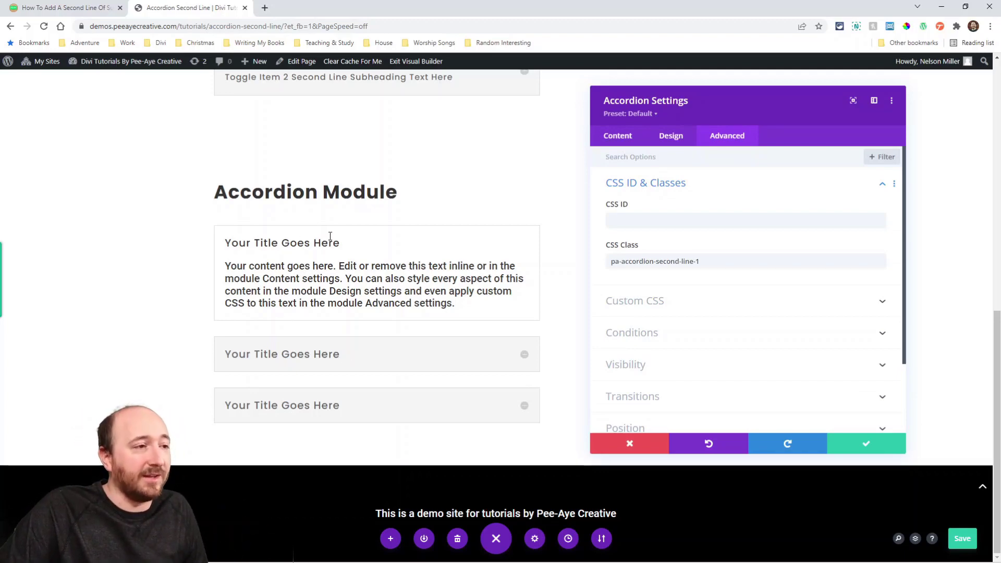
{"action": "left_click", "coordinate": [853, 447]}
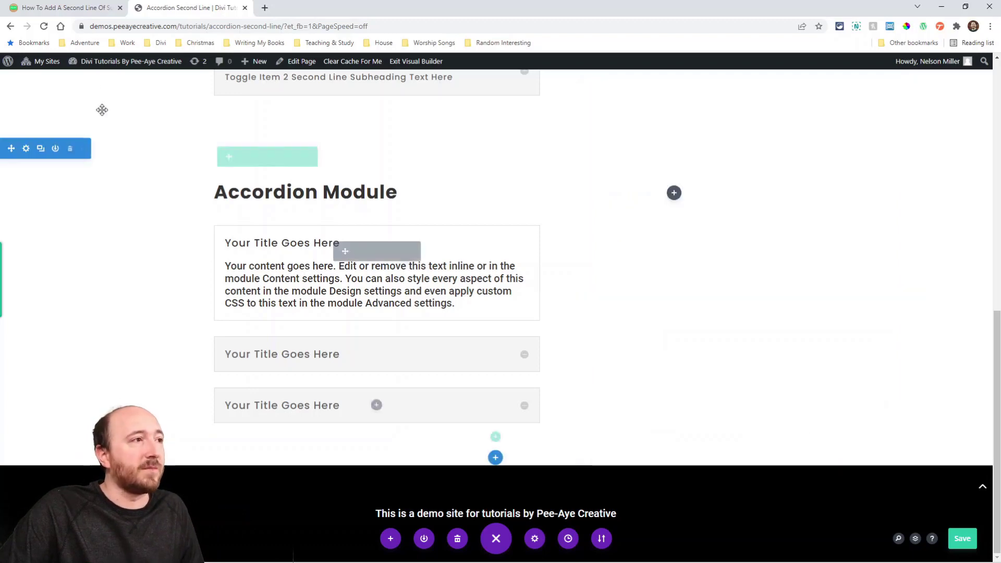
Review the tutorial's three accordion second-line CSS rules and copy the whole snippet.
{"action": "left_click", "coordinate": [65, 8]}
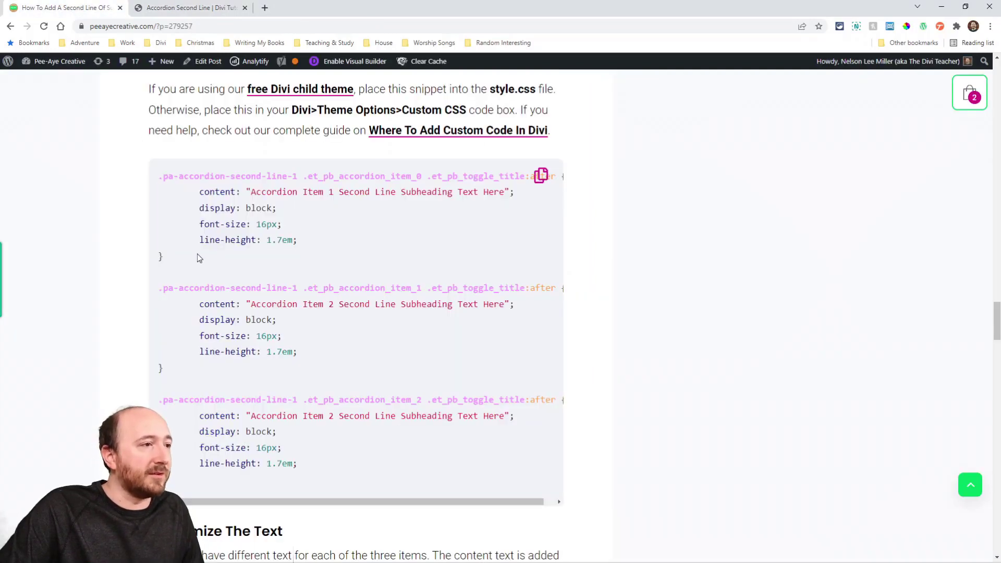
{"action": "left_click_drag", "start_coordinate": [196, 259], "coordinate": [142, 165]}
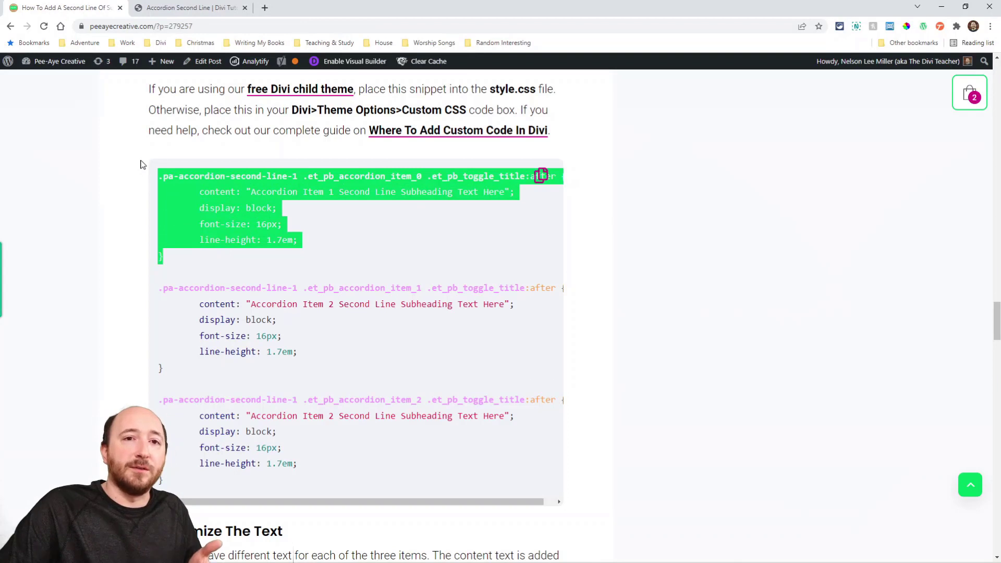
{"action": "left_click_drag", "start_coordinate": [190, 380], "coordinate": [153, 288]}
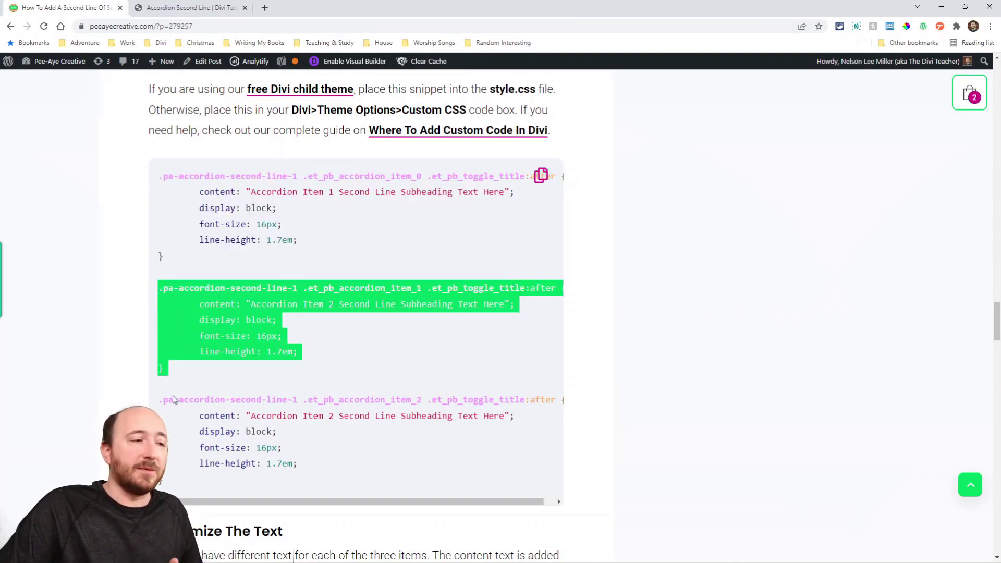
{"action": "left_click_drag", "start_coordinate": [159, 399], "coordinate": [167, 479]}
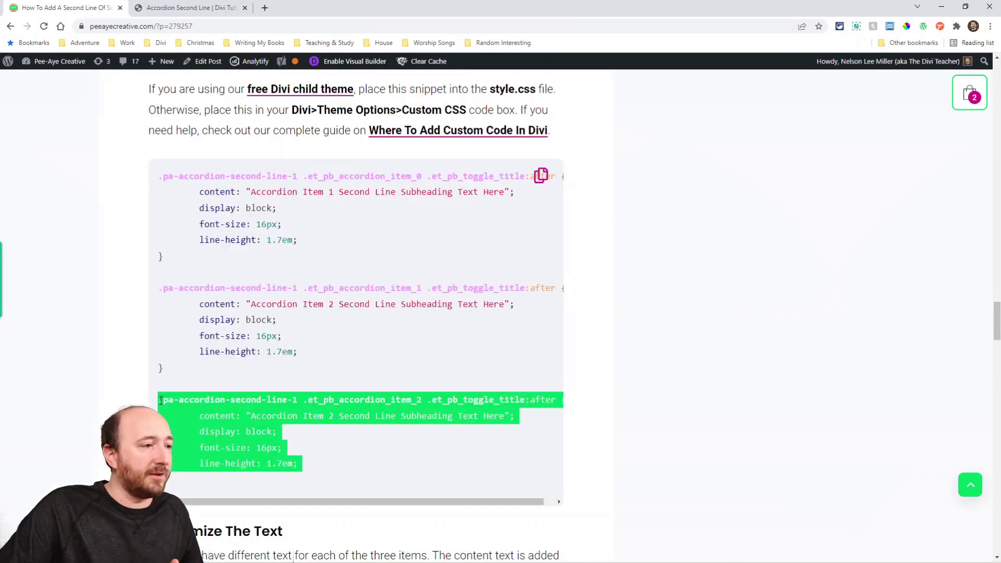
{"action": "left_click", "coordinate": [541, 175]}
Paste the copied accordion rules below the existing ones in the page's Custom CSS.
{"action": "left_click", "coordinate": [216, 10]}
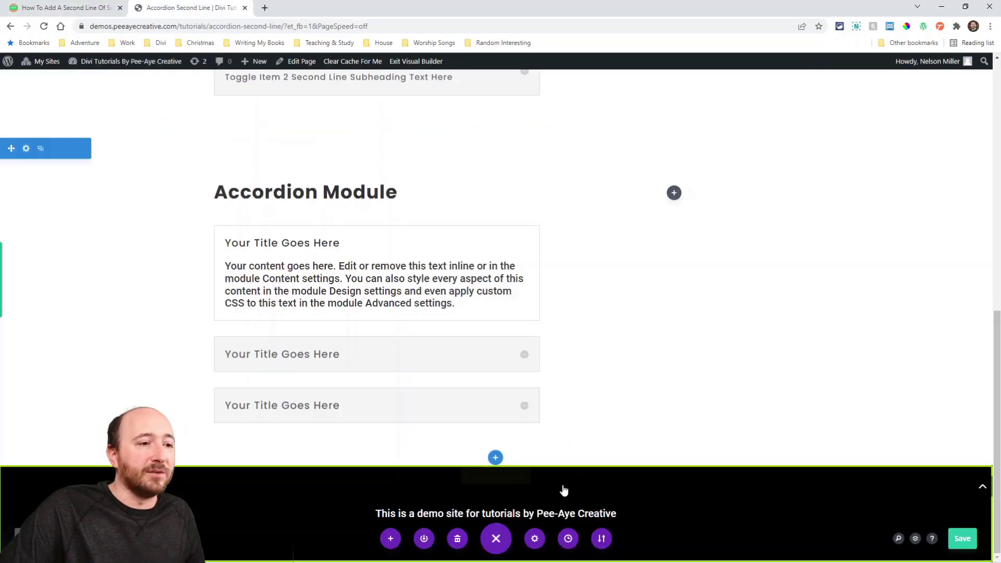
{"action": "left_click", "coordinate": [534, 538]}
{"action": "left_click", "coordinate": [726, 127]}
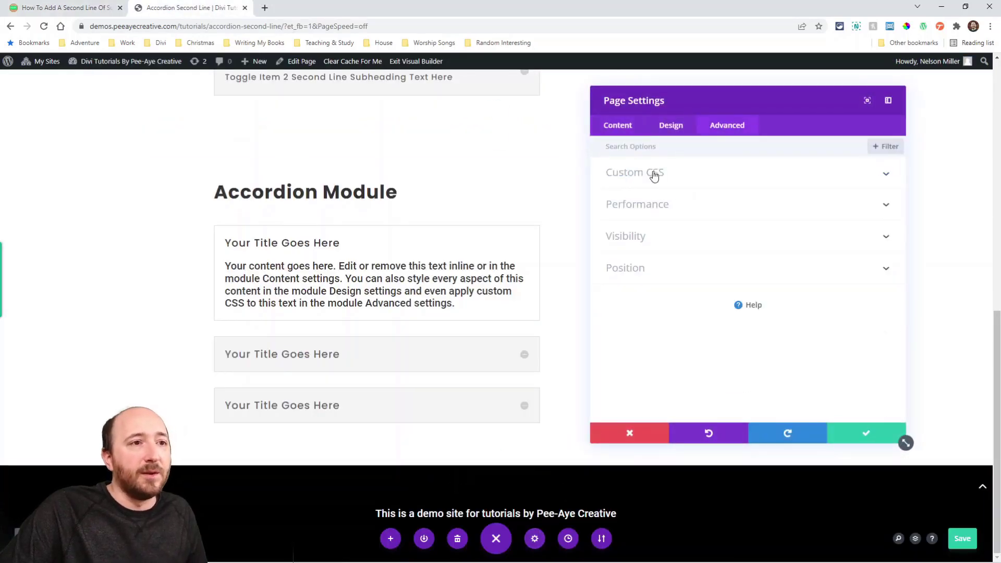
{"action": "left_click", "coordinate": [652, 173]}
{"action": "left_click", "coordinate": [654, 339]}
{"action": "key", "text": "Return"}
{"action": "key", "text": "Return"}
{"action": "key", "text": "Return"}
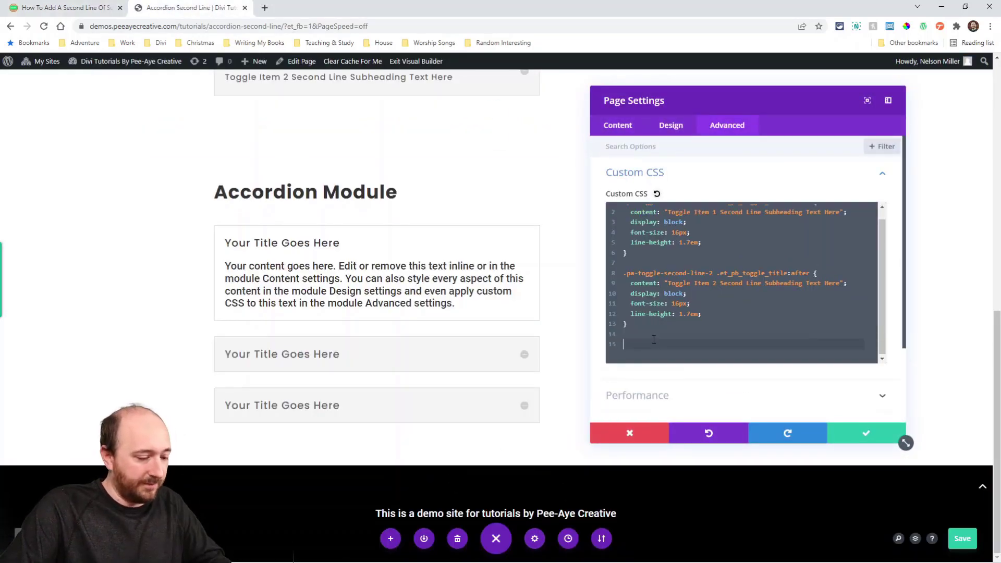
{"action": "key", "text": "ctrl+v"}
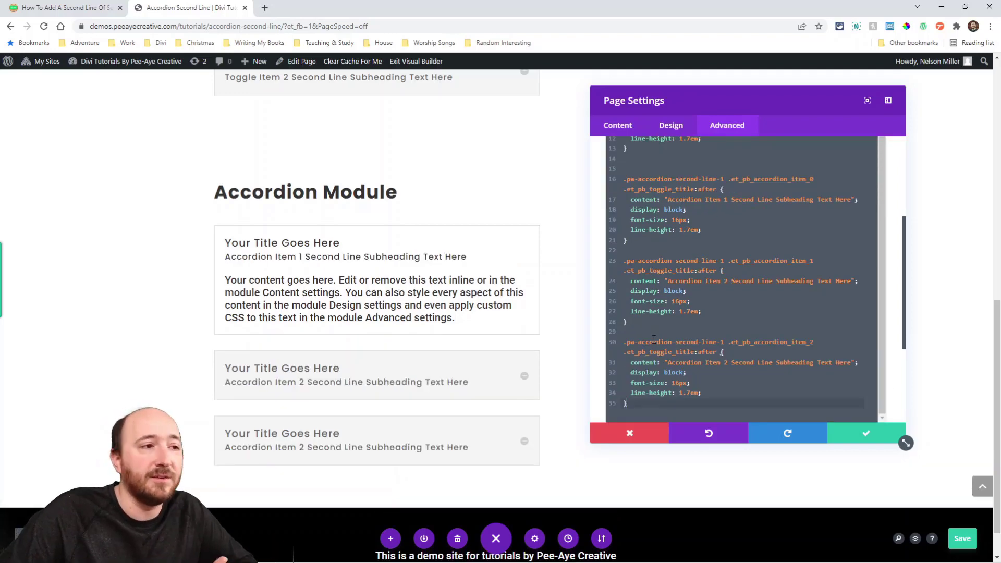
Review each rule's .pa-accordion-second-line-1 class, accordion item number (0, 1, 2) and subheading text.
{"action": "left_click_drag", "start_coordinate": [724, 179], "coordinate": [622, 180]}
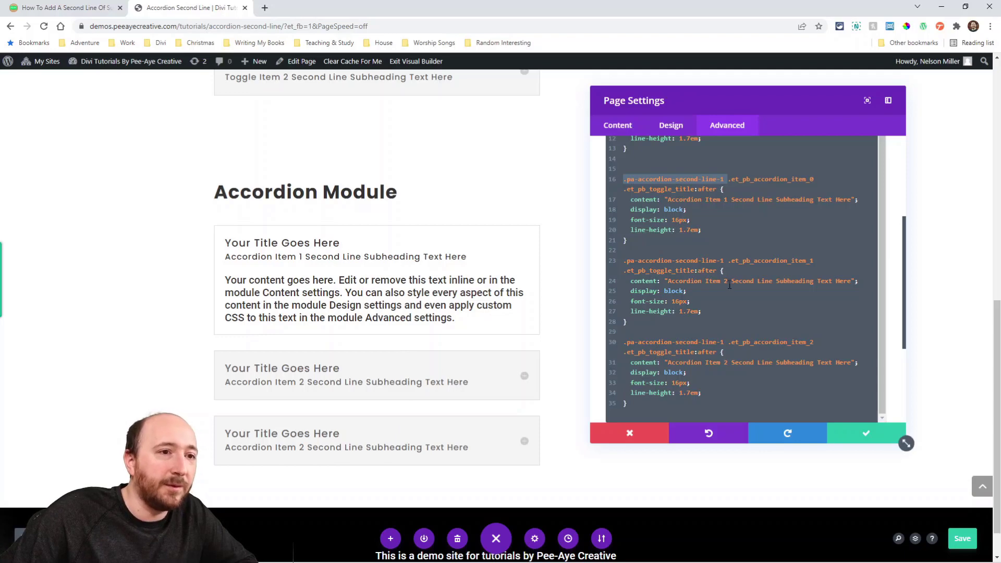
{"action": "left_click_drag", "start_coordinate": [724, 261], "coordinate": [624, 260]}
{"action": "left_click_drag", "start_coordinate": [725, 343], "coordinate": [616, 350]}
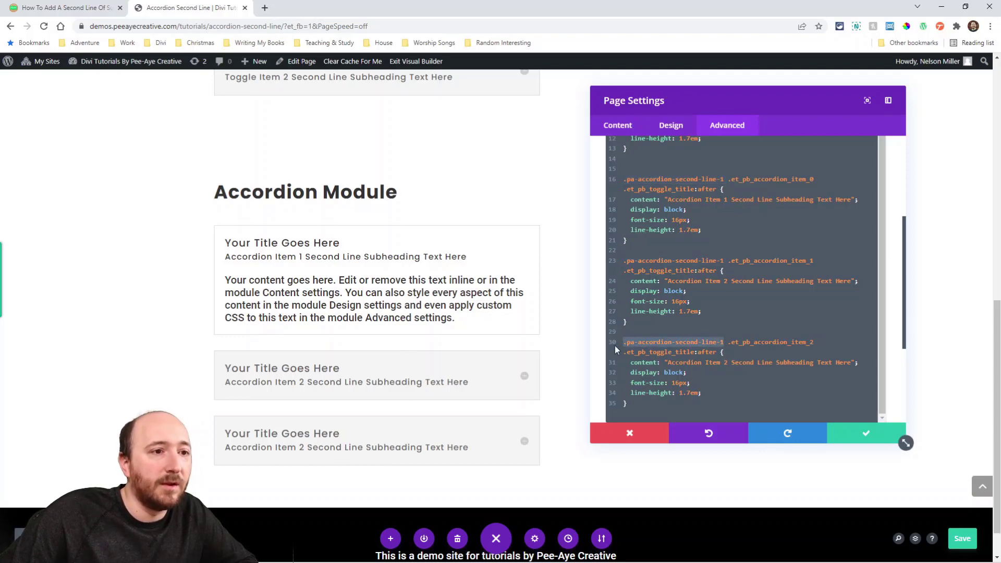
{"action": "left_click_drag", "start_coordinate": [728, 179], "coordinate": [820, 180]}
{"action": "left_click_drag", "start_coordinate": [788, 261], "coordinate": [816, 263]}
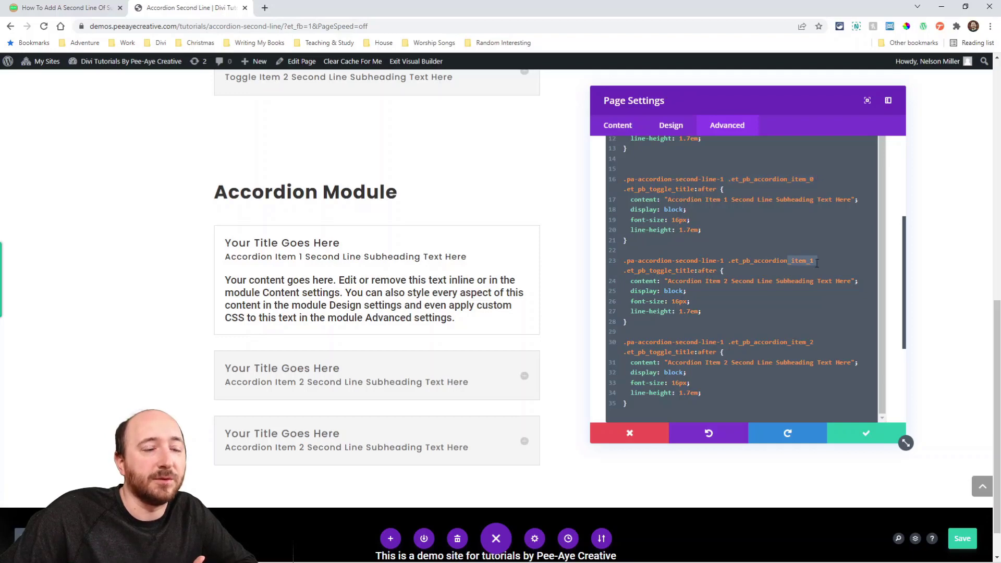
{"action": "left_click_drag", "start_coordinate": [798, 344], "coordinate": [821, 344]}
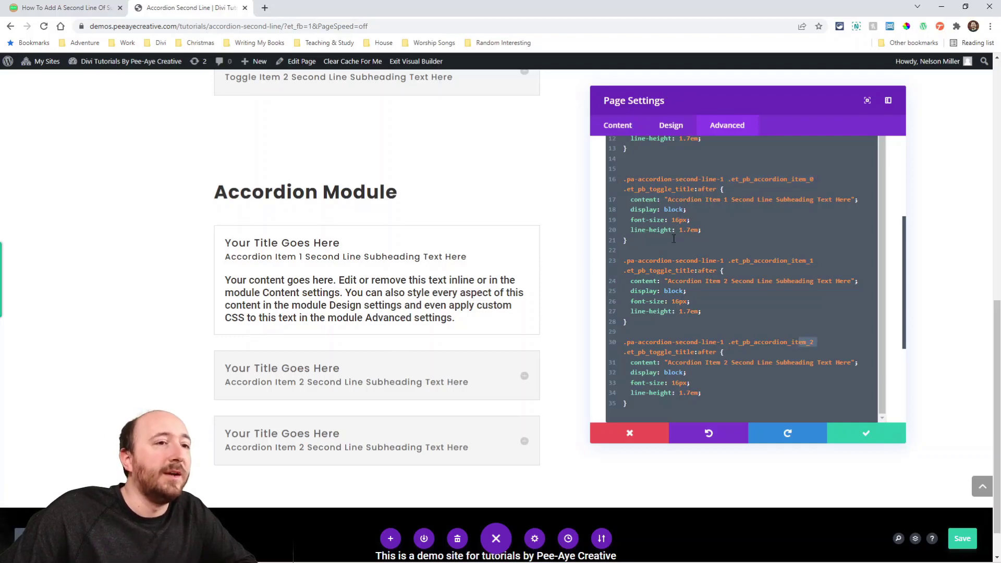
{"action": "left_click_drag", "start_coordinate": [663, 200], "coordinate": [730, 199]}
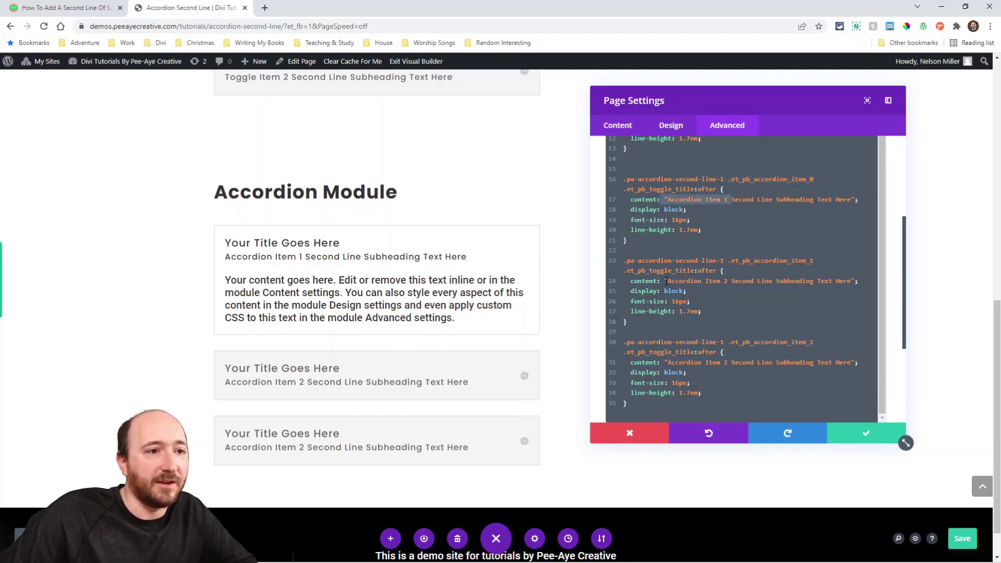
{"action": "left_click_drag", "start_coordinate": [666, 281], "coordinate": [727, 282]}
{"action": "left_click_drag", "start_coordinate": [667, 362], "coordinate": [745, 362]}
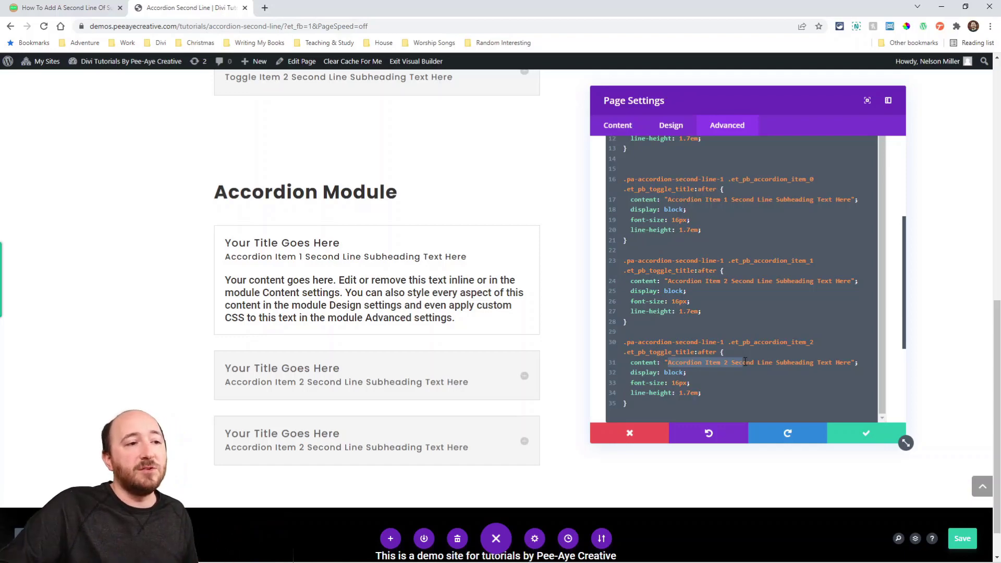
Save the page CSS, then add a fourth accordion item duplicated from the third.
{"action": "left_click", "coordinate": [859, 442]}
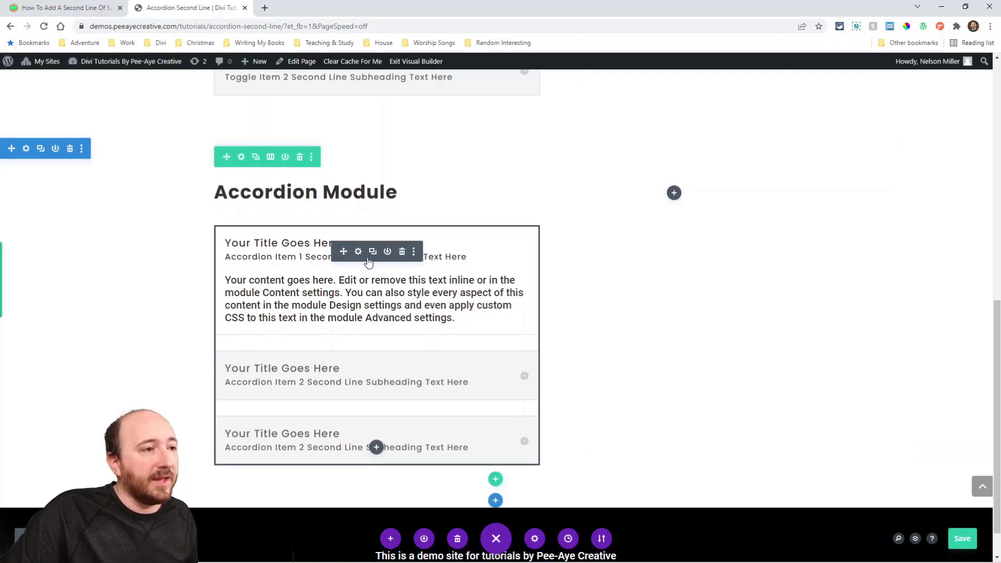
{"action": "left_click", "coordinate": [372, 252]}
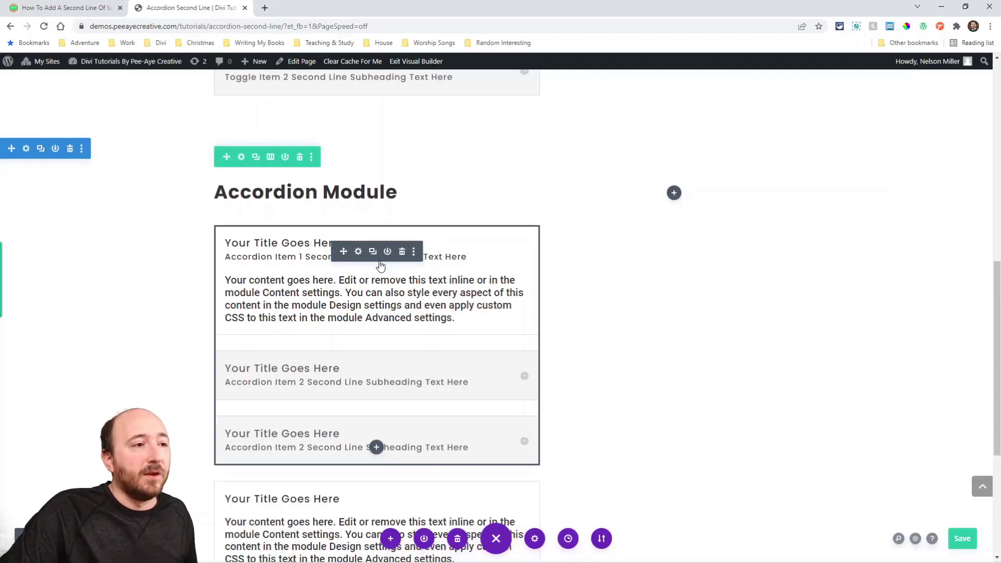
{"action": "left_click", "coordinate": [402, 508]}
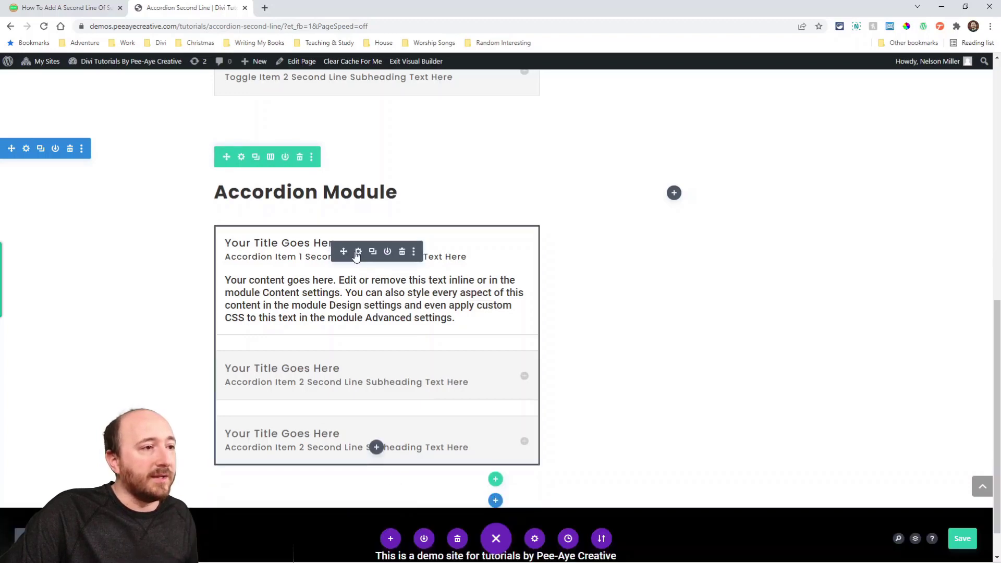
{"action": "left_click", "coordinate": [357, 252]}
{"action": "left_click", "coordinate": [629, 246]}
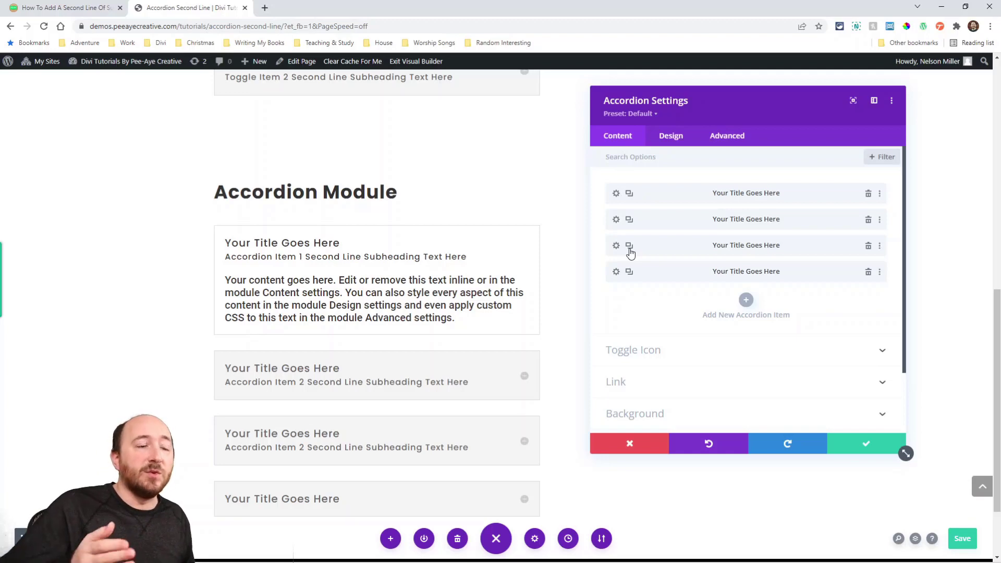
Change the accordion's CSS class from pa-accordion-second-line-1 to pa-accordion-second-line-2.
{"action": "left_click", "coordinate": [724, 136]}
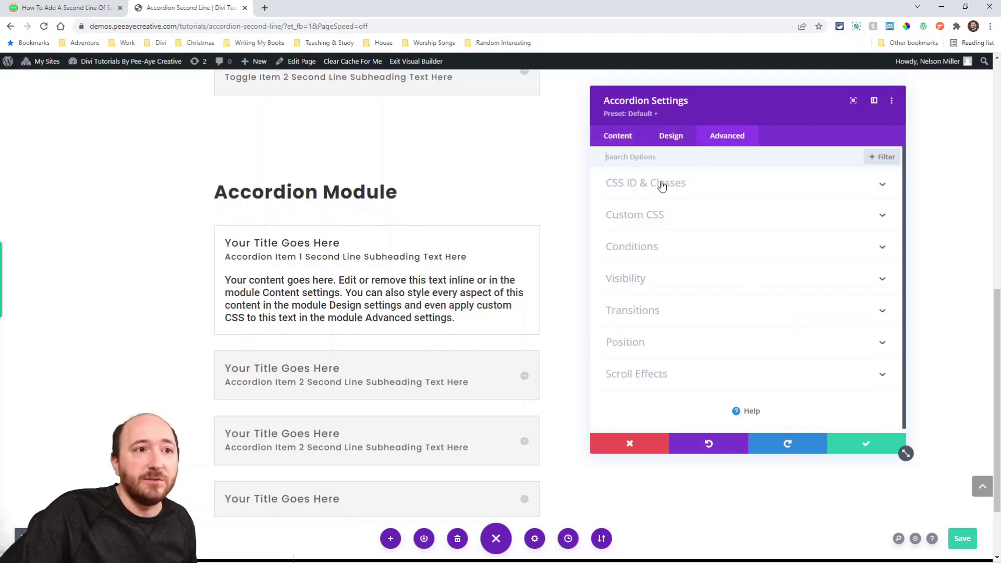
{"action": "left_click", "coordinate": [660, 184]}
{"action": "key", "text": "BackSpace"}
{"action": "type", "text": "2"}
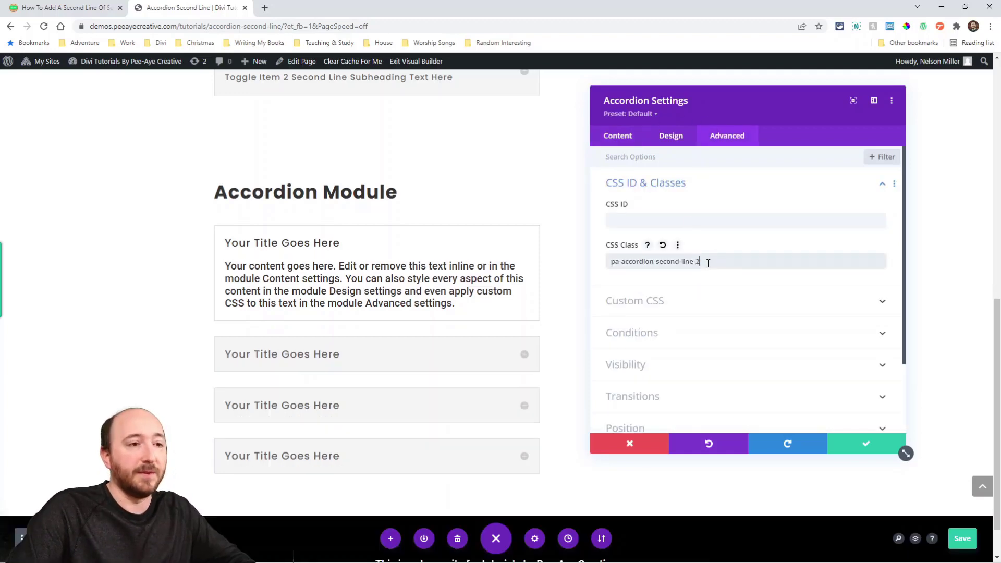